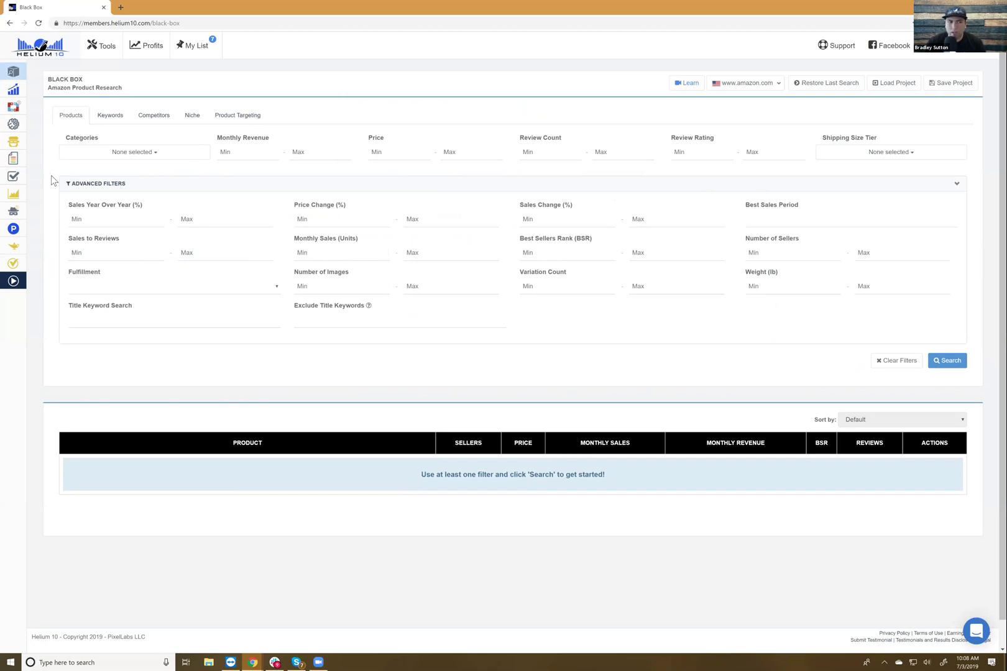
# Switch Black Box to keyword-based Amazon phrase research.
pyautogui.click(110, 116)
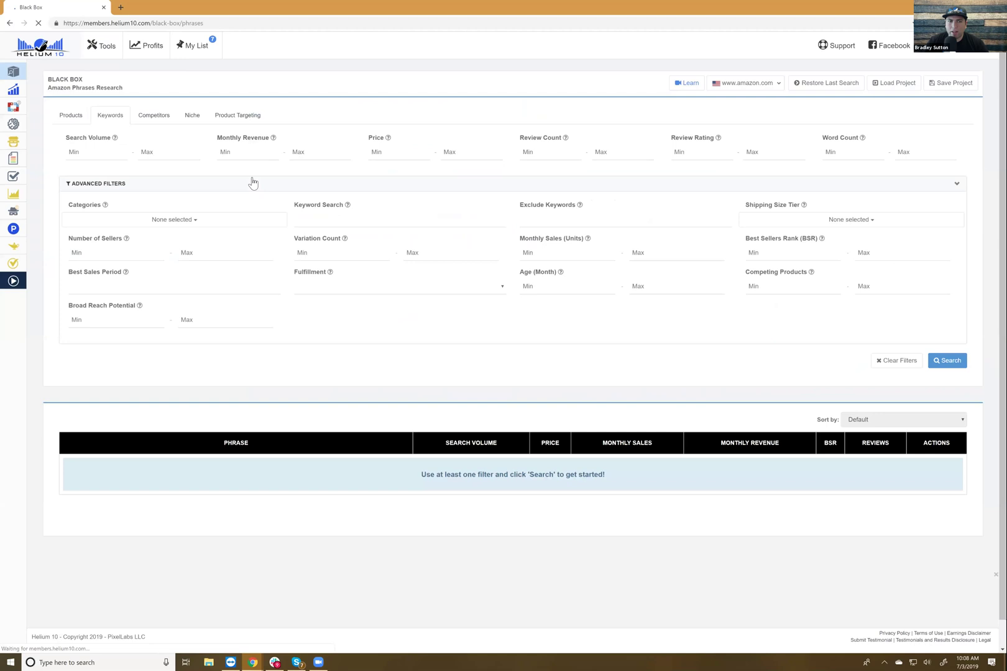
pyautogui.hotkey('ctrl', '+')
pyautogui.hotkey('ctrl', '+')
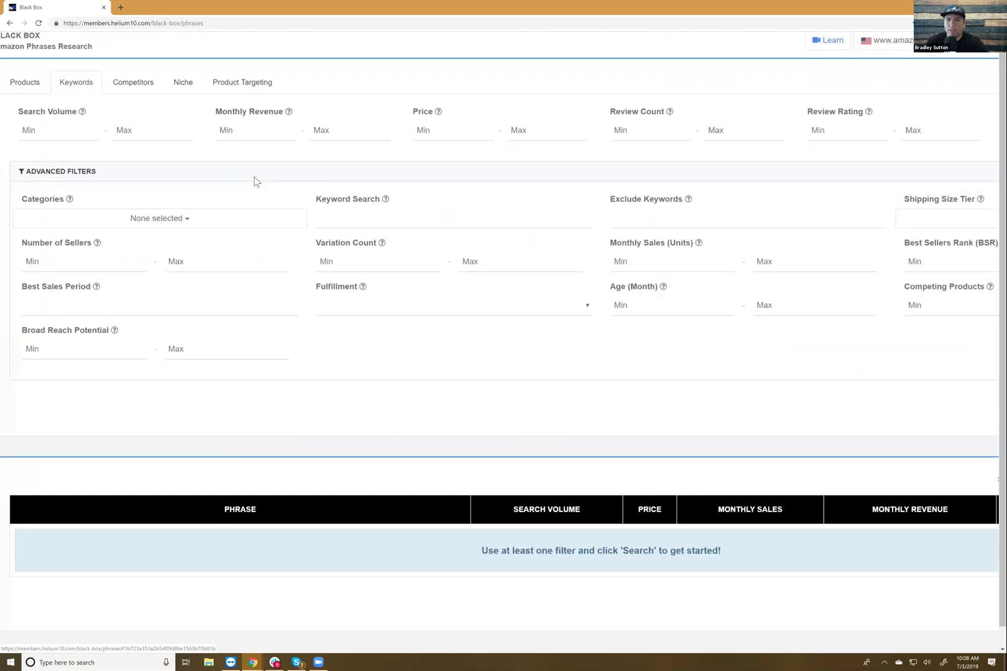
pyautogui.hotkey('ctrl', '+')
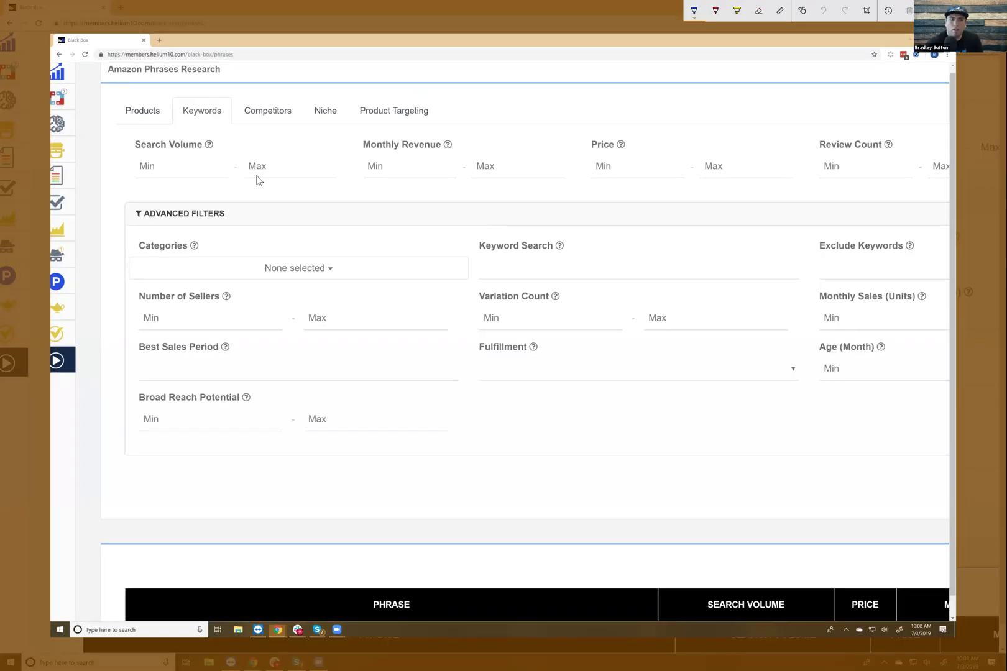
# Circle the Keywords heading and the Search Volume filter in blue ink, and handwrite 10K in the minimum search volume.
pyautogui.moveTo(185, 88)
pyautogui.mouseDown()
pyautogui.moveTo(214, 138)
pyautogui.moveTo(219, 91)
pyautogui.moveTo(180, 93)
pyautogui.moveTo(110, 153)
pyautogui.moveTo(196, 201)
pyautogui.moveTo(348, 185)
pyautogui.moveTo(179, 123)
pyautogui.moveTo(125, 127)
pyautogui.mouseUp()
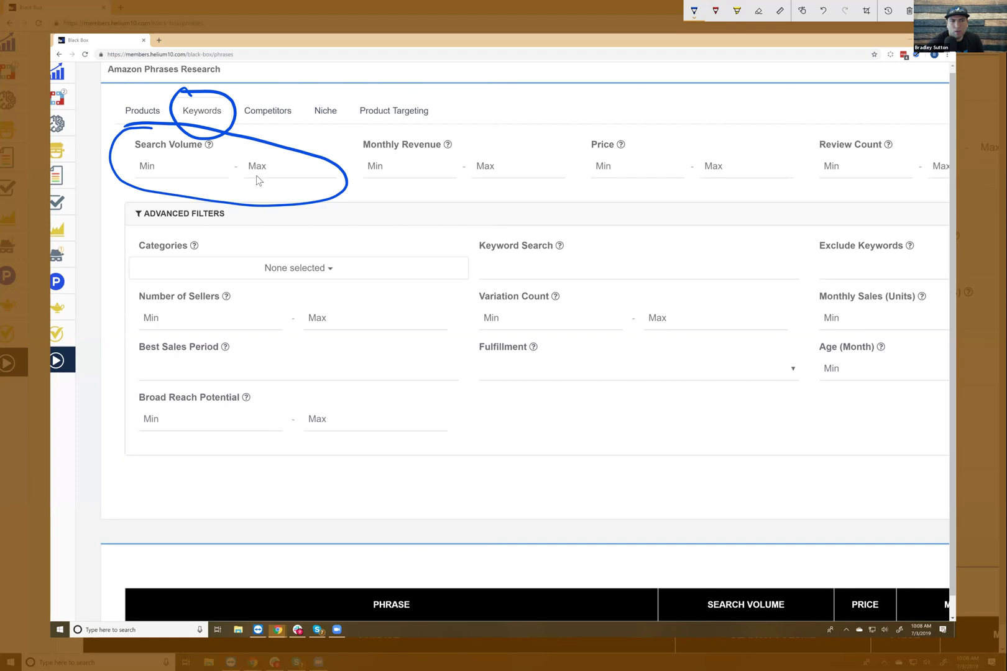
pyautogui.moveTo(175, 158); pyautogui.dragTo(170, 178)
pyautogui.moveTo(189, 155); pyautogui.dragTo(202, 178)
pyautogui.moveTo(216, 150); pyautogui.dragTo(219, 176)
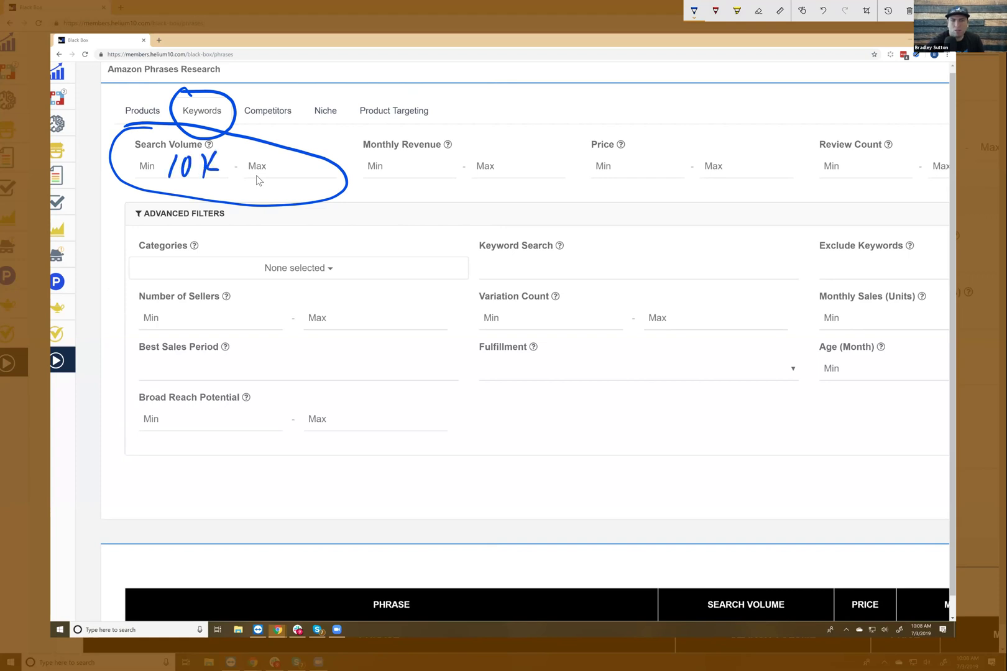
# Circle the Monthly Revenue, Price and Review Count headings in blue ink, and handwrite 15 and 30 as the price minimum and maximum.
pyautogui.moveTo(380, 130)
pyautogui.mouseDown()
pyautogui.moveTo(372, 158)
pyautogui.moveTo(361, 132)
pyautogui.mouseUp()
pyautogui.moveTo(615, 114)
pyautogui.mouseDown()
pyautogui.moveTo(588, 128)
pyautogui.moveTo(612, 113)
pyautogui.mouseUp()
pyautogui.moveTo(856, 115)
pyautogui.mouseDown()
pyautogui.moveTo(816, 125)
pyautogui.moveTo(905, 140)
pyautogui.moveTo(836, 113)
pyautogui.mouseUp()
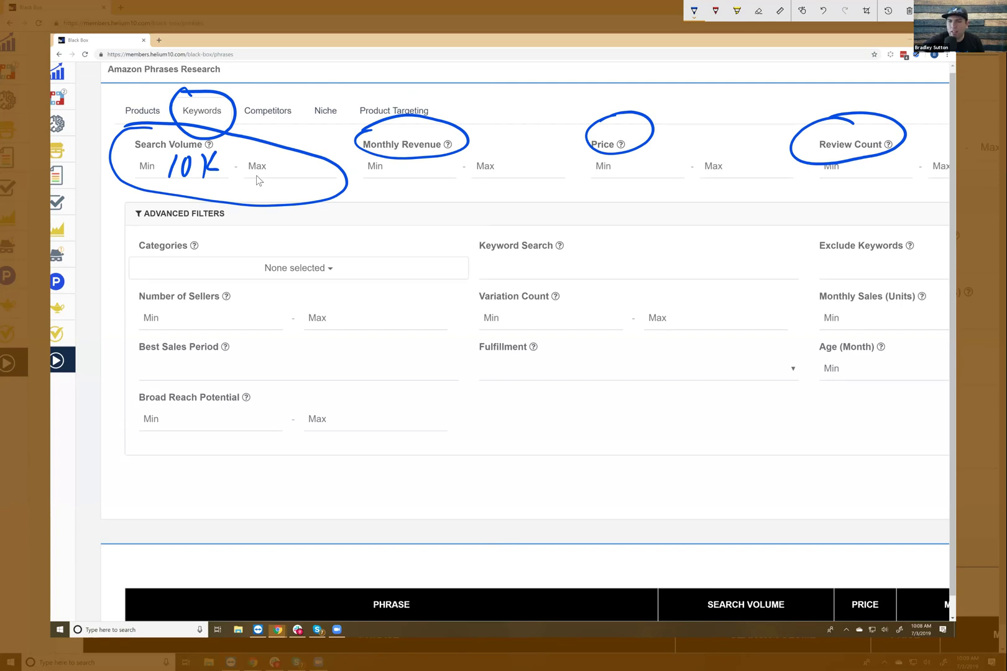
pyautogui.moveTo(619, 156); pyautogui.dragTo(617, 173)
pyautogui.moveTo(641, 155); pyautogui.dragTo(631, 173)
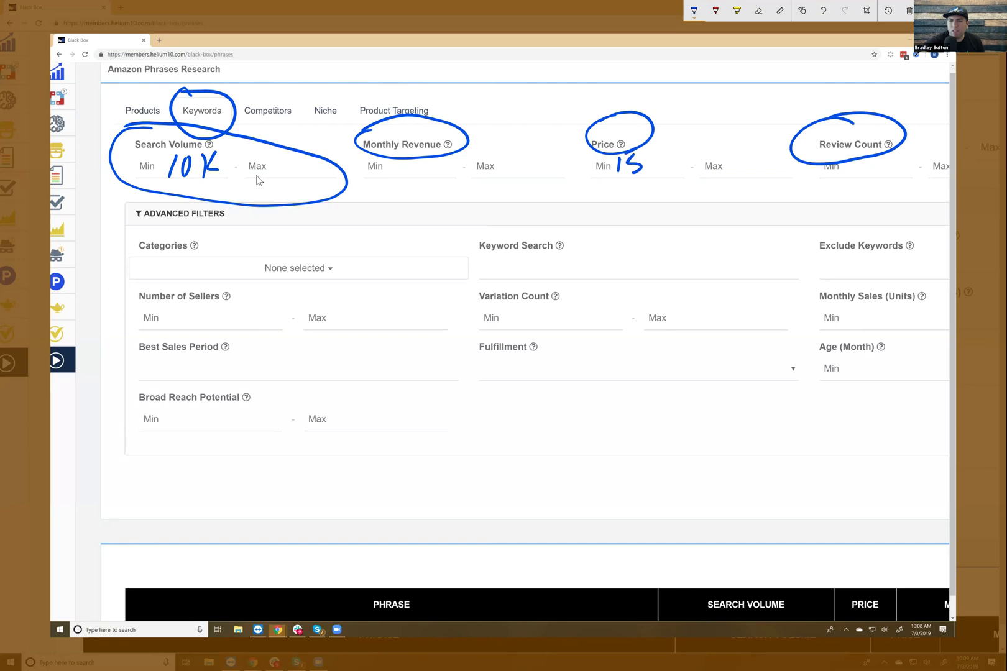
pyautogui.moveTo(725, 152)
pyautogui.mouseDown()
pyautogui.moveTo(729, 178)
pyautogui.moveTo(764, 154)
pyautogui.mouseUp()
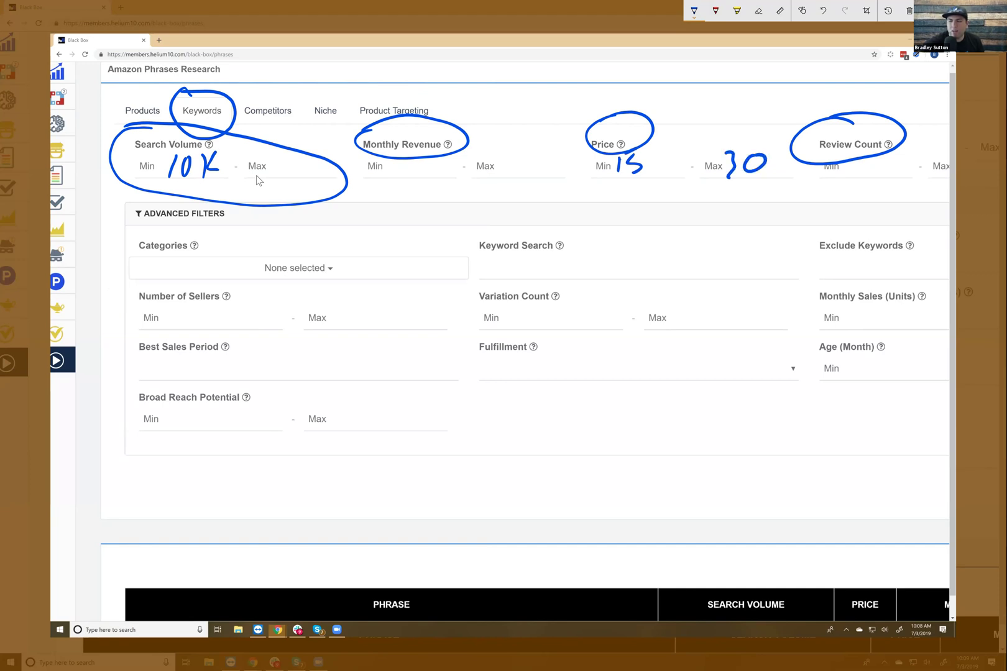
# Handwrite >100 under Review Count, circle the category selection, Keyword Search and Variation Count filters, and discard the screen annotations.
pyautogui.moveTo(875, 161)
pyautogui.mouseDown()
pyautogui.moveTo(880, 177)
pyautogui.moveTo(901, 179)
pyautogui.moveTo(916, 159)
pyautogui.mouseUp()
pyautogui.moveTo(927, 158); pyautogui.dragTo(926, 160)
pyautogui.moveTo(276, 246)
pyautogui.mouseDown()
pyautogui.moveTo(313, 245)
pyautogui.moveTo(286, 240)
pyautogui.mouseUp()
pyautogui.moveTo(529, 216)
pyautogui.mouseDown()
pyautogui.moveTo(471, 236)
pyautogui.moveTo(615, 288)
pyautogui.moveTo(777, 258)
pyautogui.moveTo(572, 205)
pyautogui.moveTo(503, 211)
pyautogui.mouseUp()
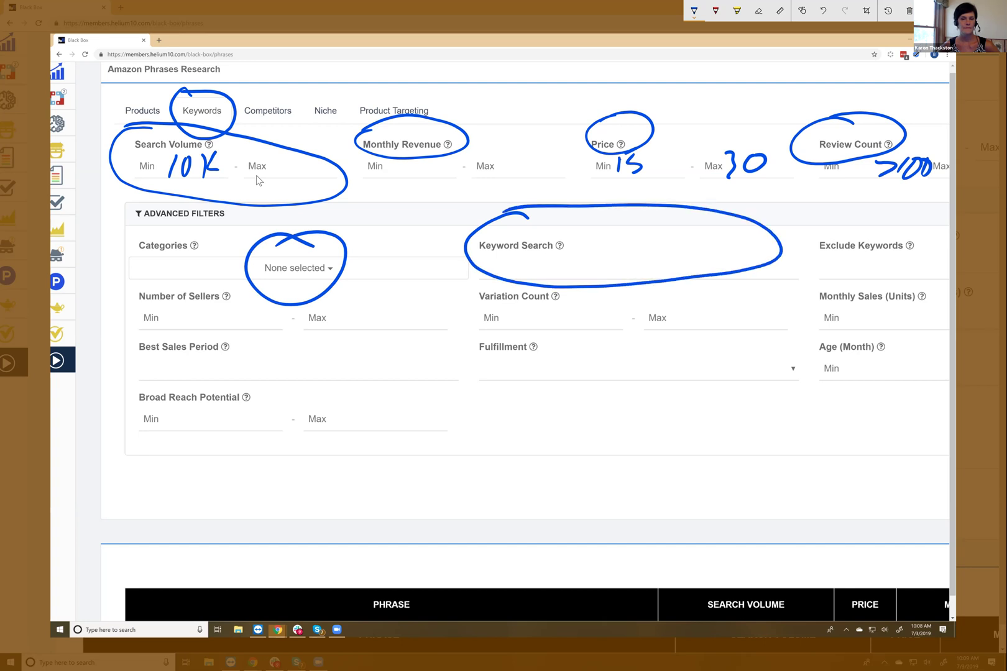
pyautogui.moveTo(528, 278)
pyautogui.mouseDown()
pyautogui.moveTo(462, 311)
pyautogui.moveTo(749, 331)
pyautogui.moveTo(501, 276)
pyautogui.mouseUp()
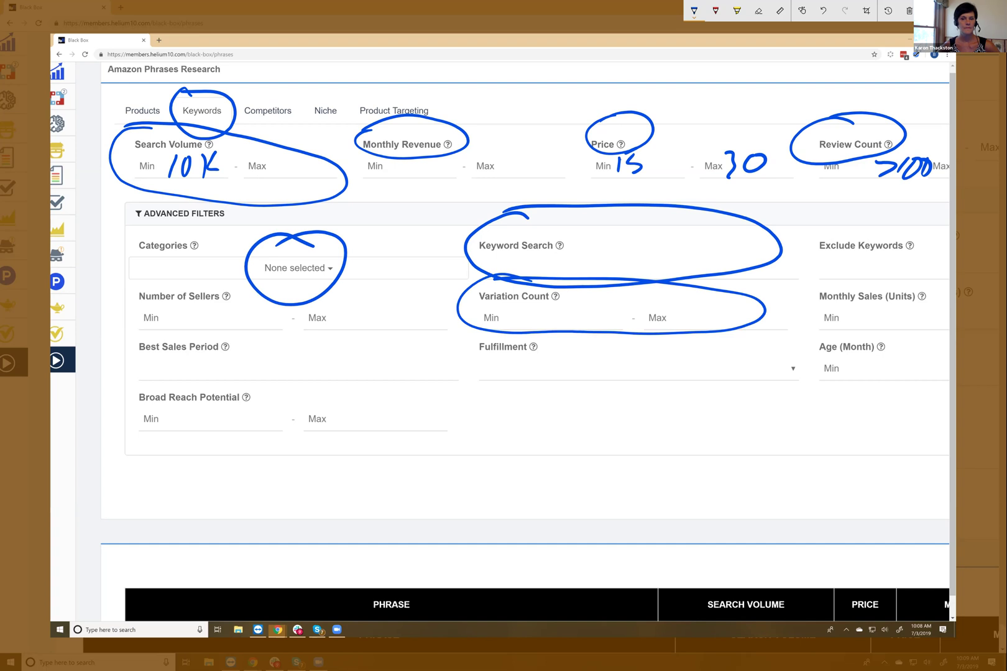
pyautogui.click(996, 10)
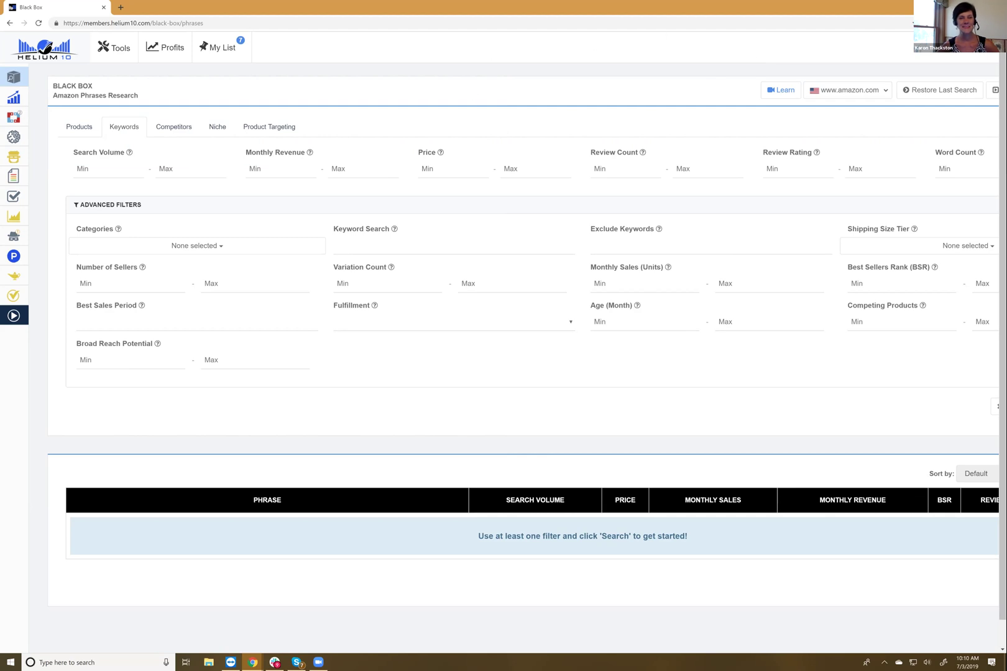
# Limit the category filter to Home & Kitchen and Kitchen & Dining.
pyautogui.click(197, 246)
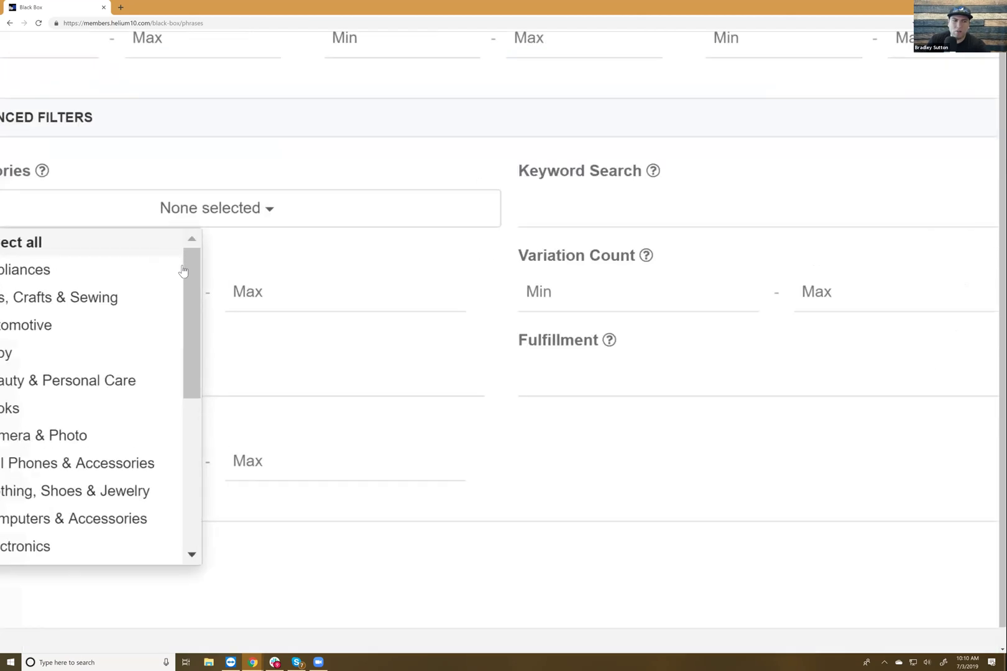
pyautogui.scroll(-4, 281, 336)
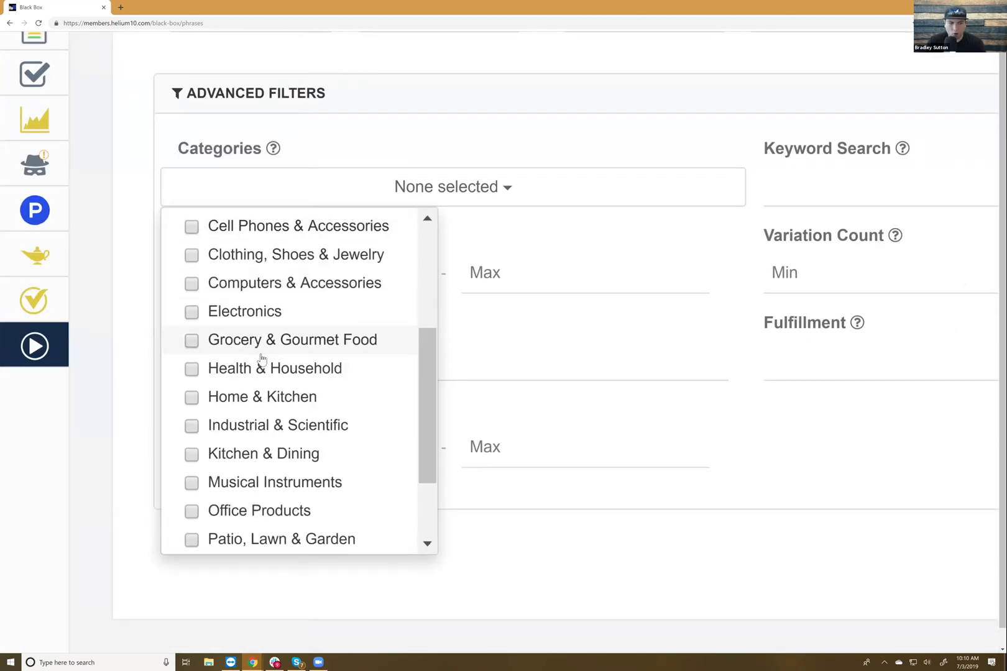
pyautogui.click(192, 398)
pyautogui.click(196, 459)
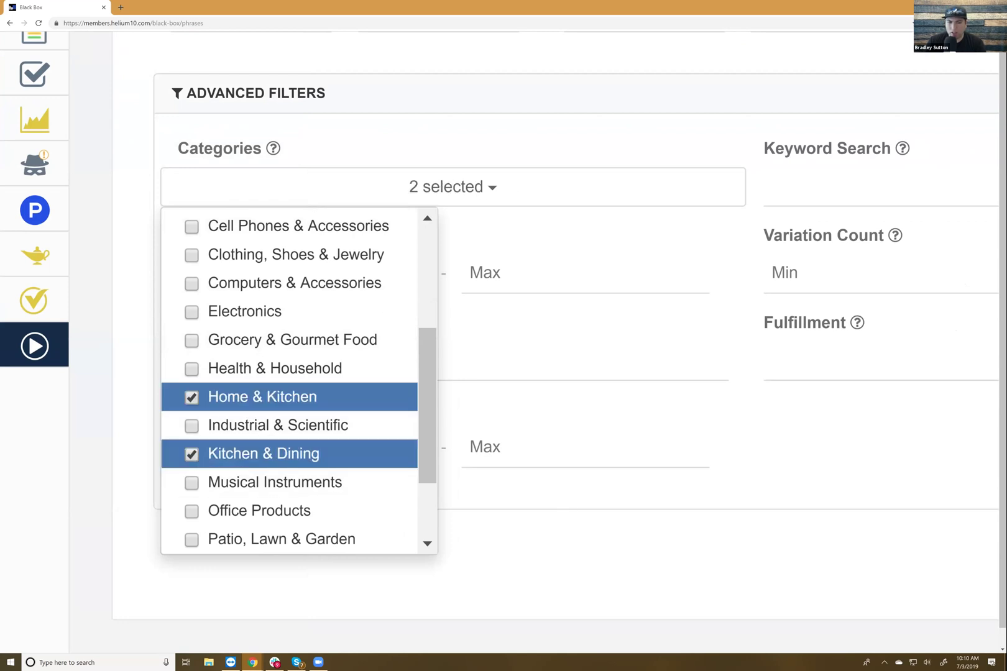
pyautogui.click(454, 315)
# Set the minimum search volume to 20000.
pyautogui.scroll(-2, 388, 206)
pyautogui.scroll(7, 388, 207)
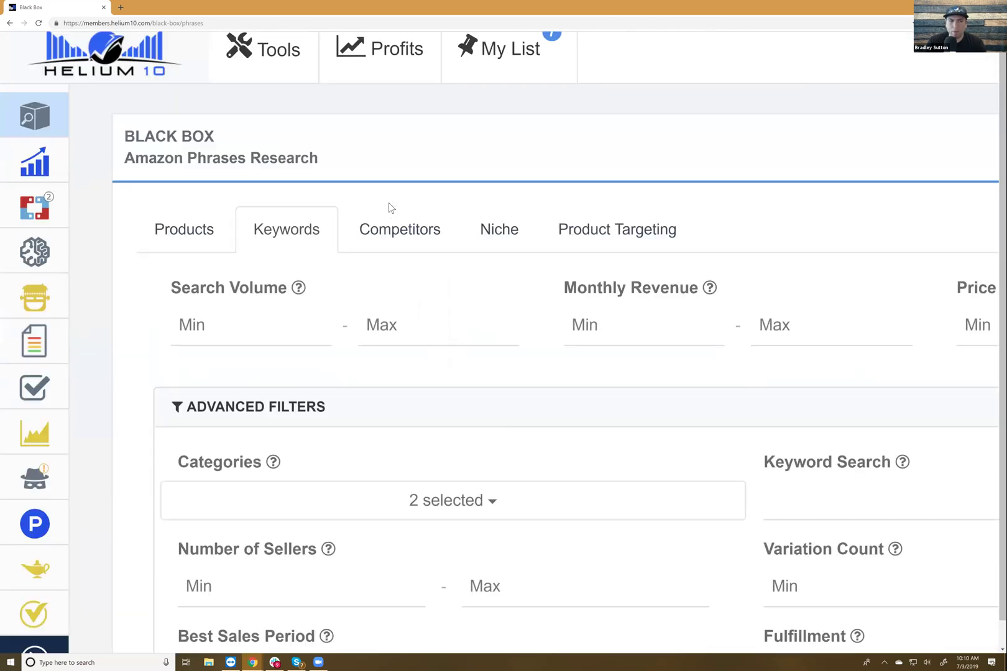
pyautogui.click(227, 346)
pyautogui.write('20000')
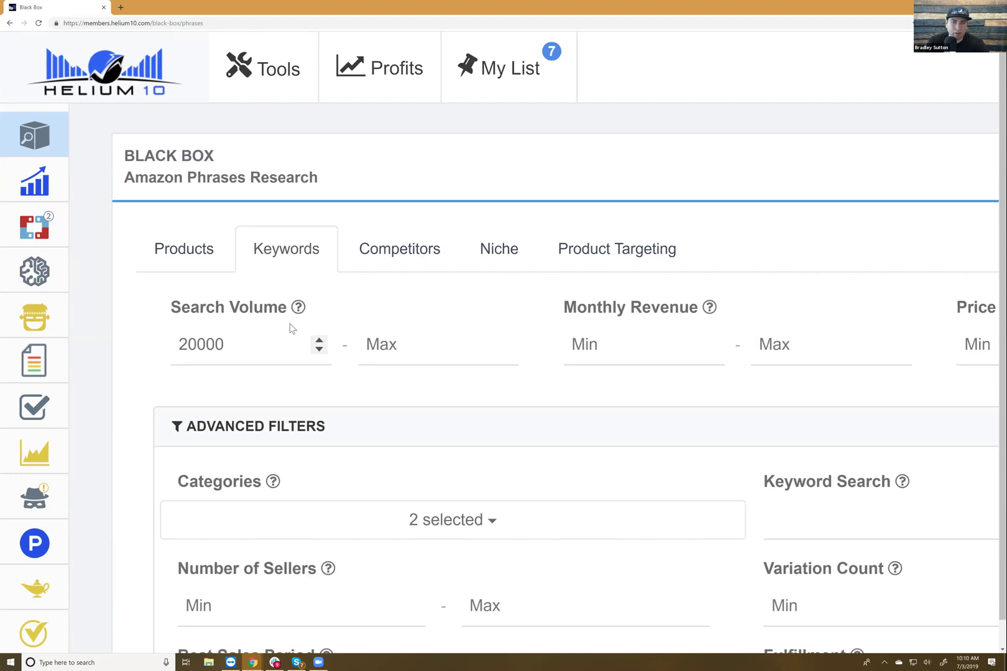
# Set the maximum review count to 100.
pyautogui.hscroll(3, 287, 324)
pyautogui.hscroll(6, 291, 328)
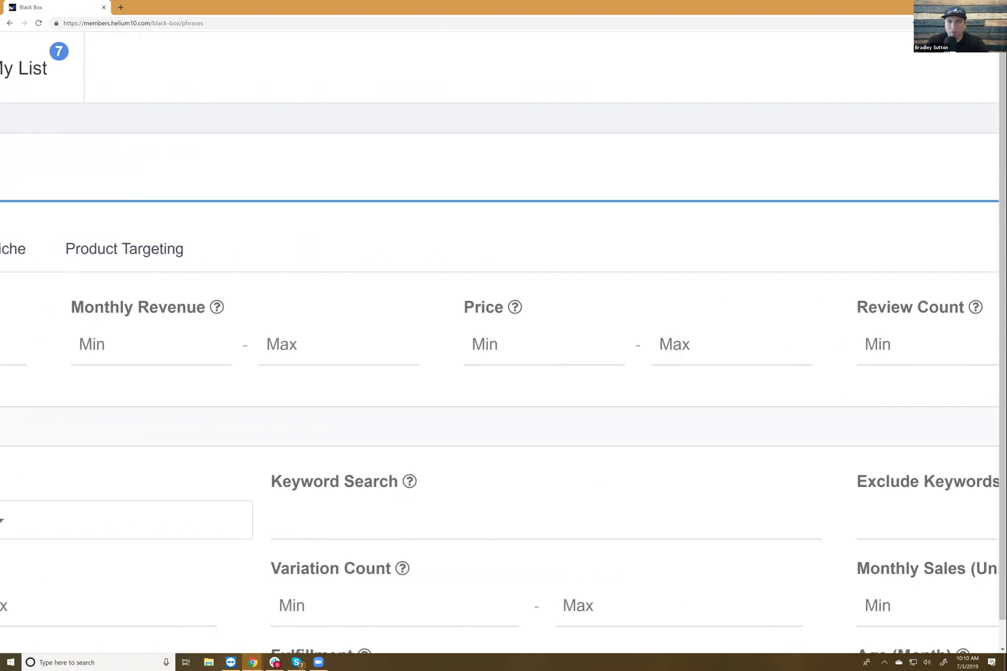
pyautogui.hscroll(8, 499, 342)
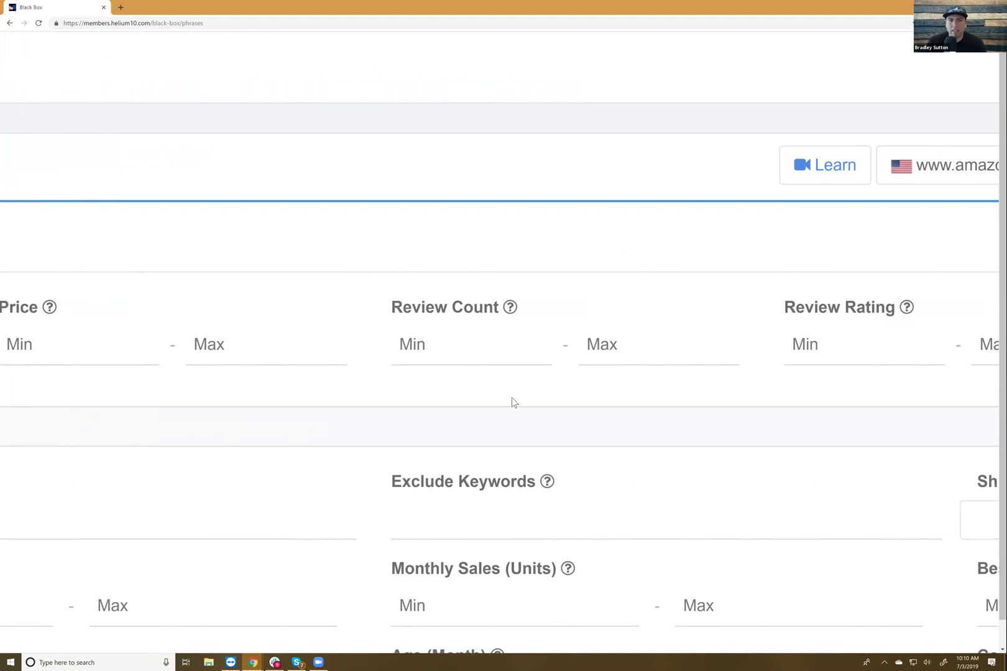
pyautogui.click(625, 355)
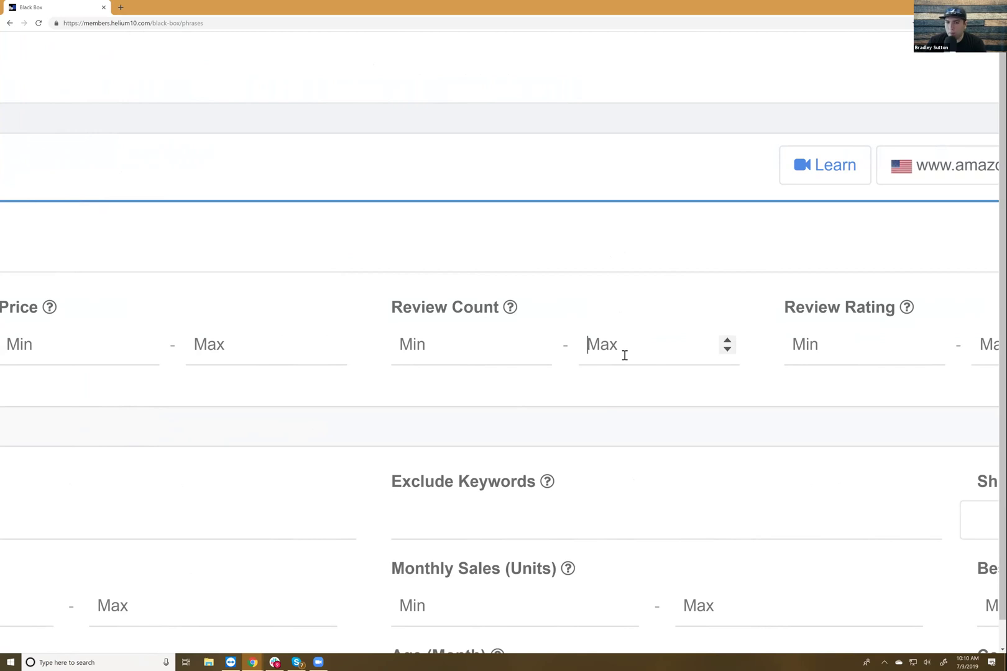
pyautogui.write('100')
# Set the minimum word count to 2 and run the phrase search.
pyautogui.hotkey('ctrl', '-')
pyautogui.hotkey('ctrl', '-')
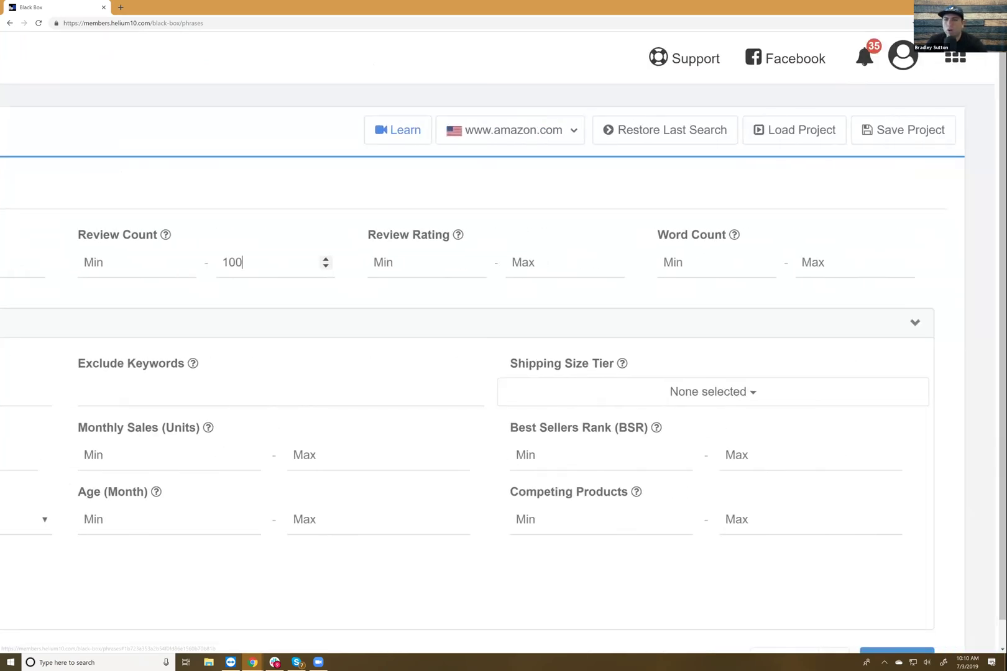
pyautogui.click(719, 264)
pyautogui.write('2')
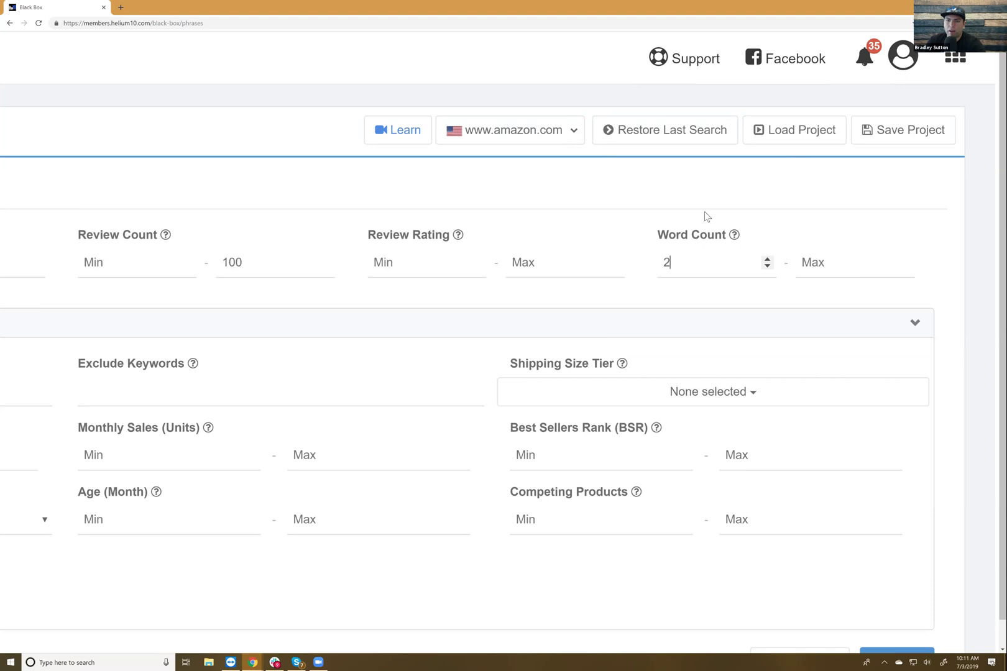
pyautogui.hotkey('ctrl', '+')
pyautogui.hotkey('ctrl', '+')
pyautogui.hotkey('ctrl', '-')
pyautogui.hotkey('ctrl', '-')
pyautogui.hotkey('ctrl', '-')
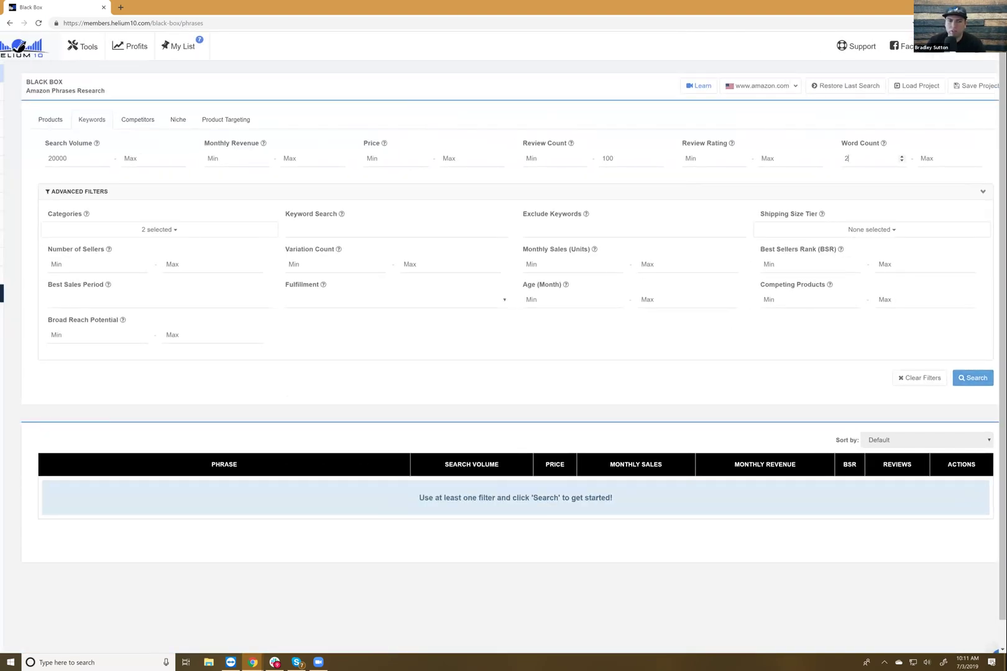
pyautogui.press('Return')
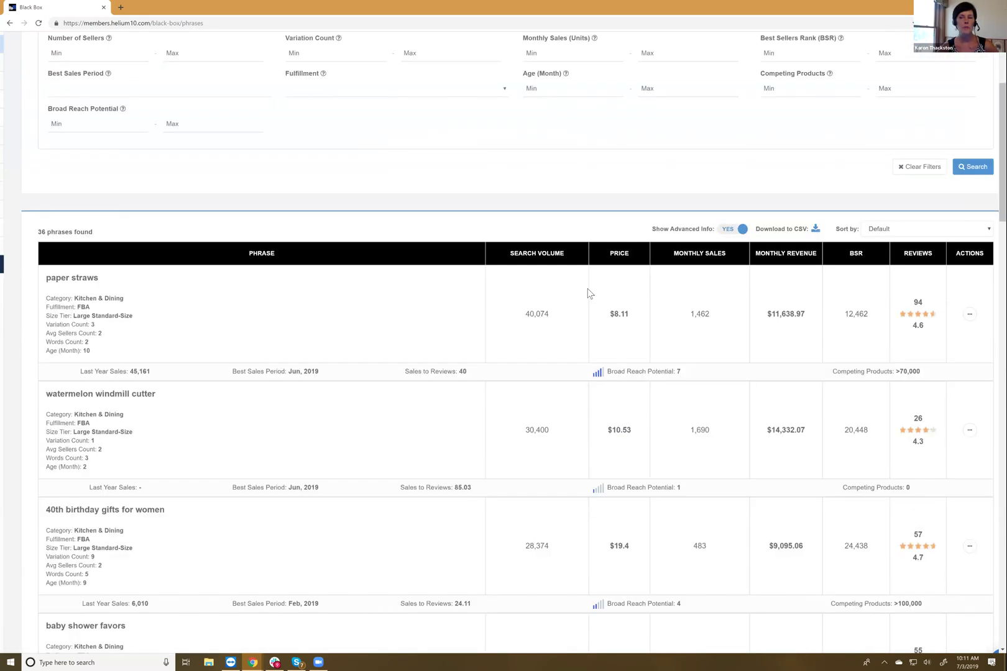
# Examine the first page of found phrases, comparing their search volume, price, monthly revenue and reviews.
pyautogui.scroll(3, 590, 293)
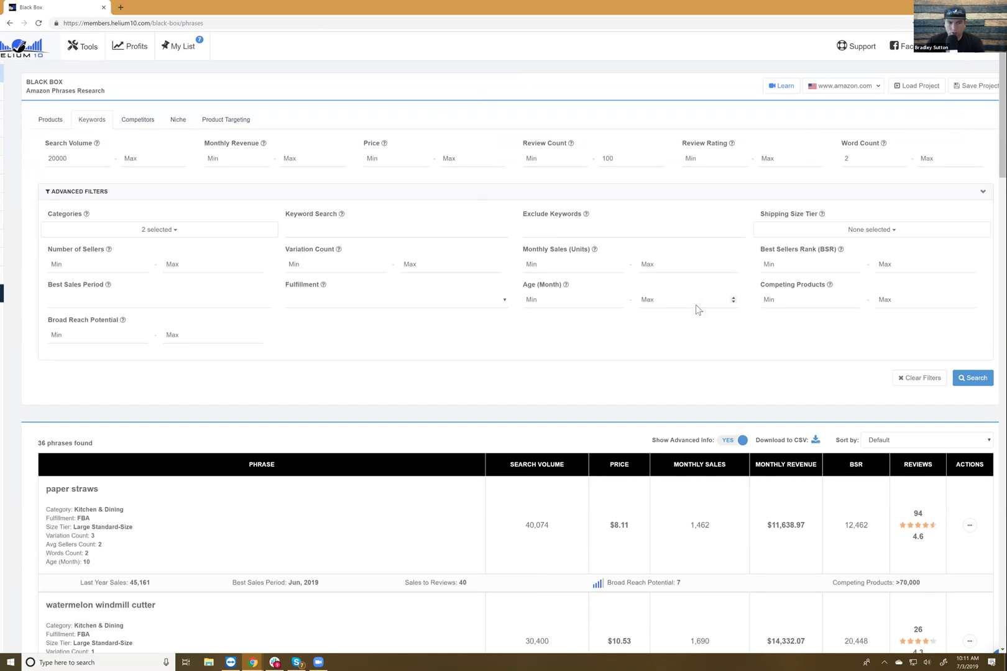
pyautogui.scroll(-1, 697, 309)
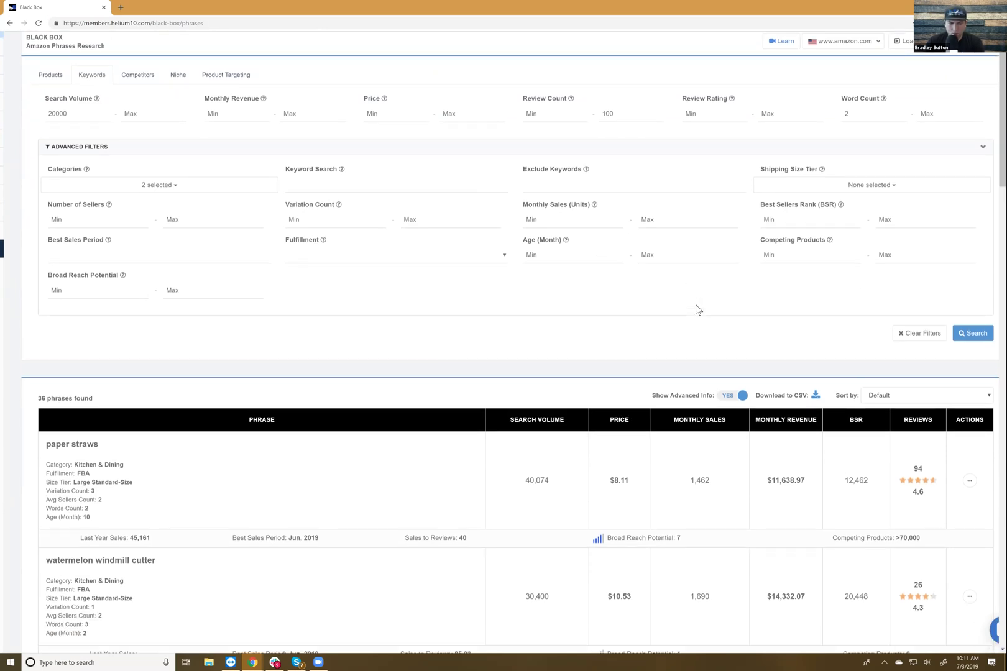
pyautogui.scroll(-7, 696, 309)
pyautogui.scroll(-5, 696, 309)
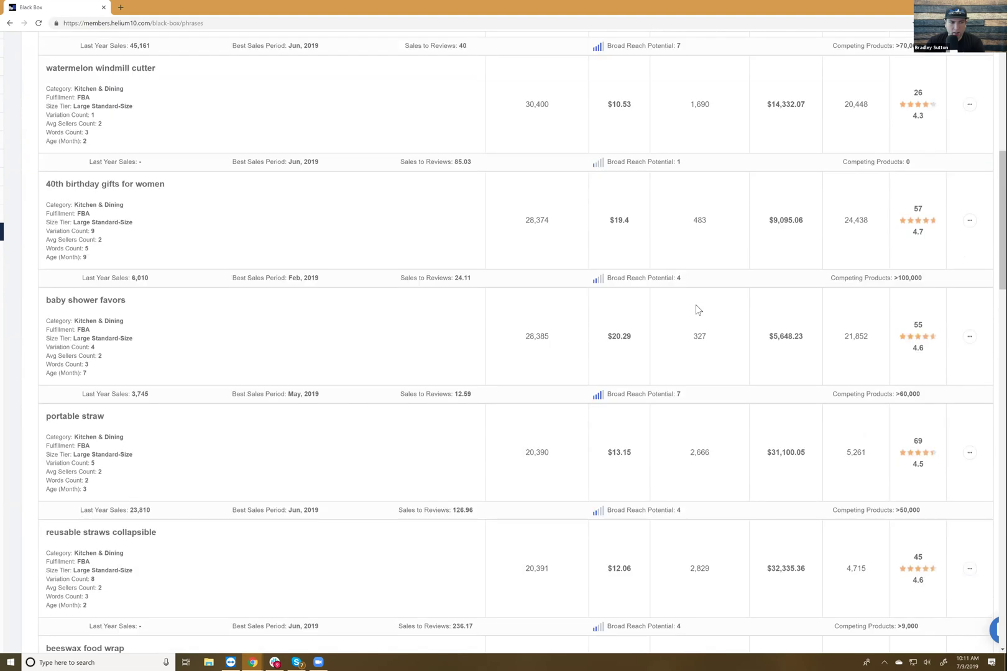
pyautogui.scroll(-8, 696, 307)
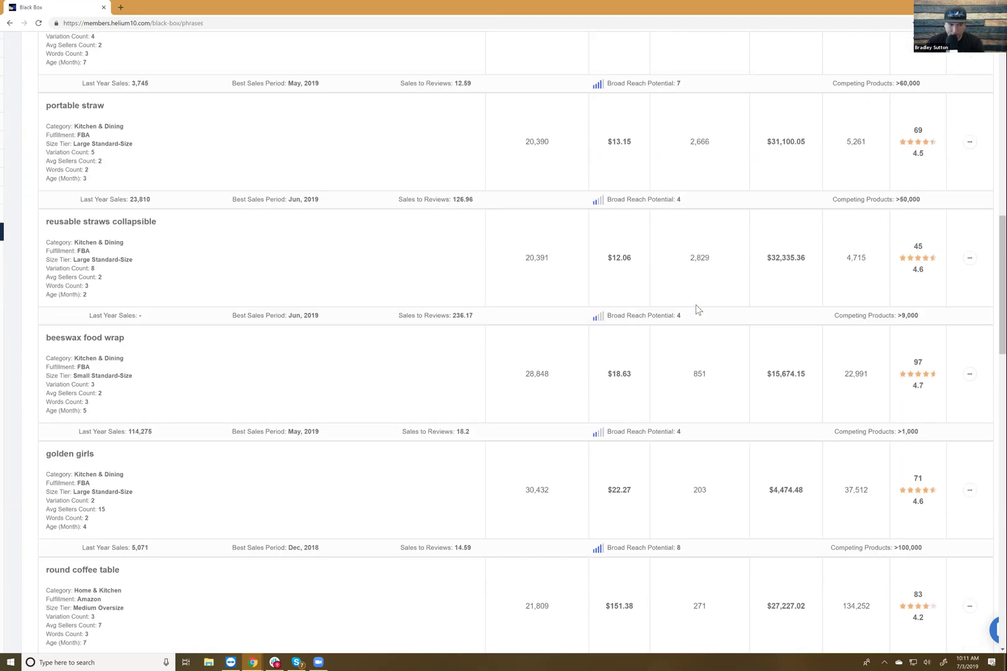
pyautogui.scroll(-8, 697, 307)
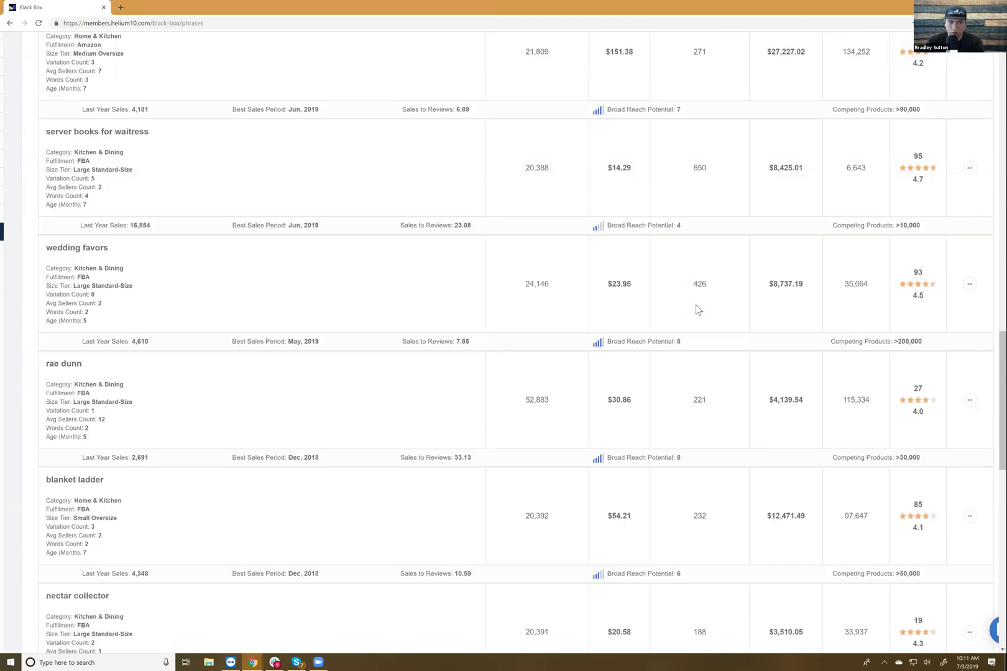
pyautogui.scroll(-7, 696, 304)
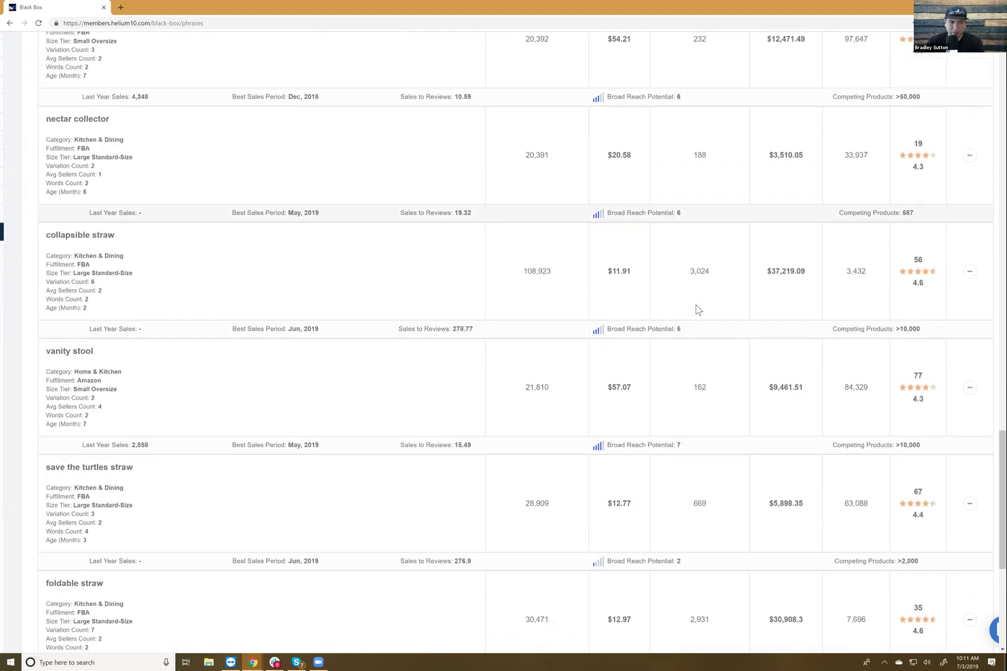
pyautogui.scroll(-1, 696, 305)
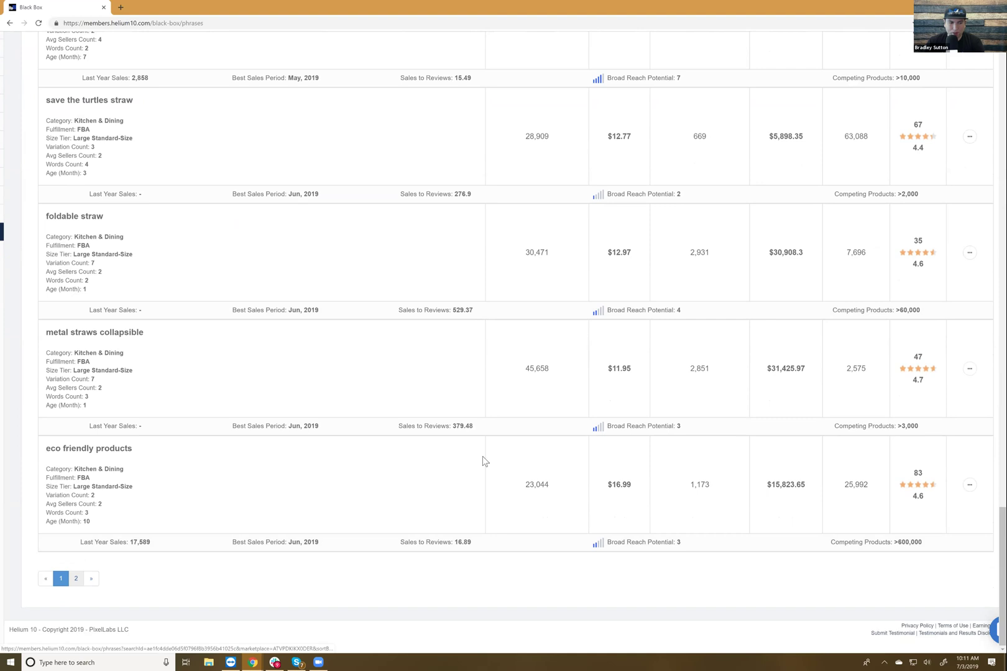
# Examine the phrases on the second page of the search results for product ideas.
pyautogui.scroll(20, 482, 457)
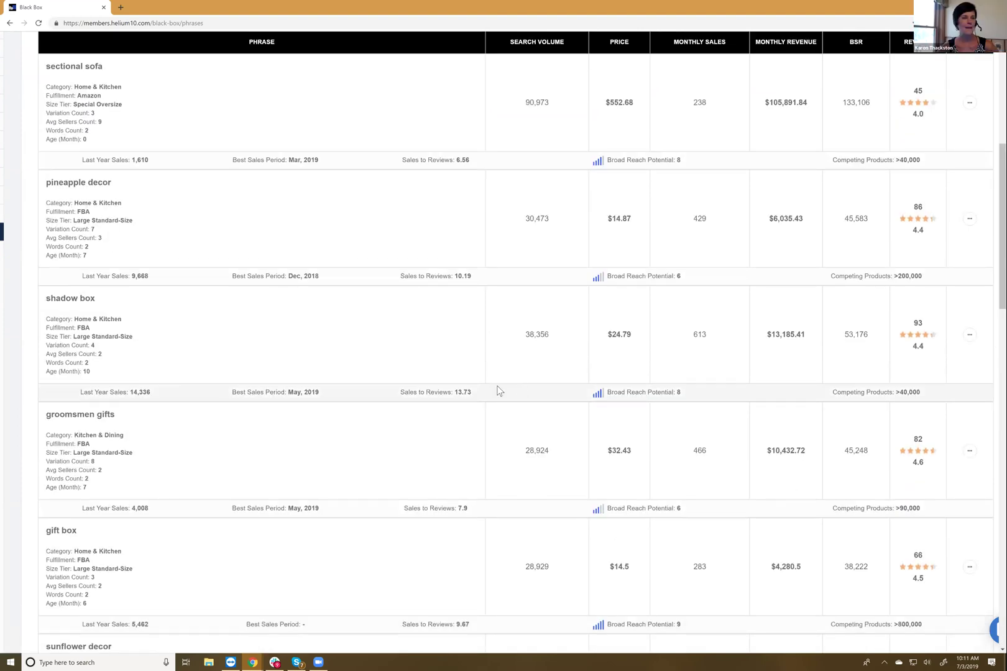
pyautogui.scroll(-7, 497, 391)
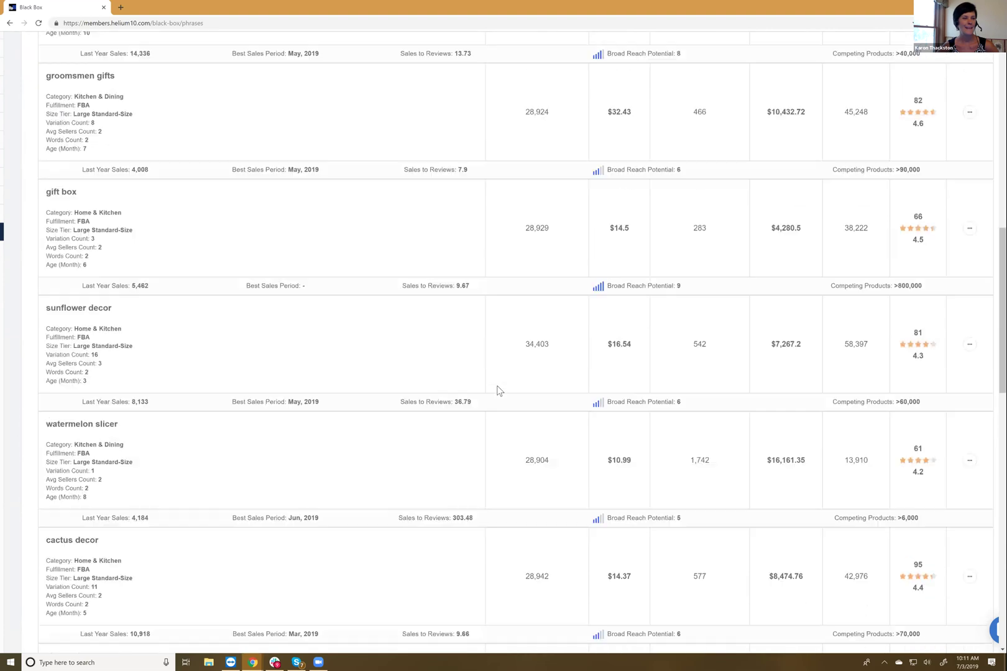
pyautogui.scroll(-6, 498, 390)
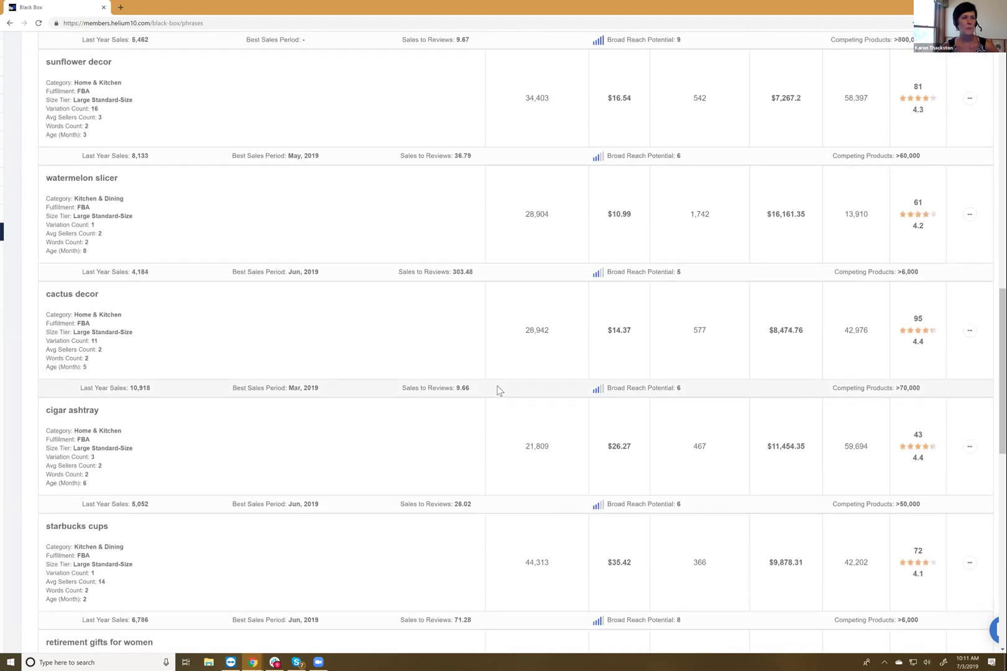
pyautogui.scroll(-7, 497, 390)
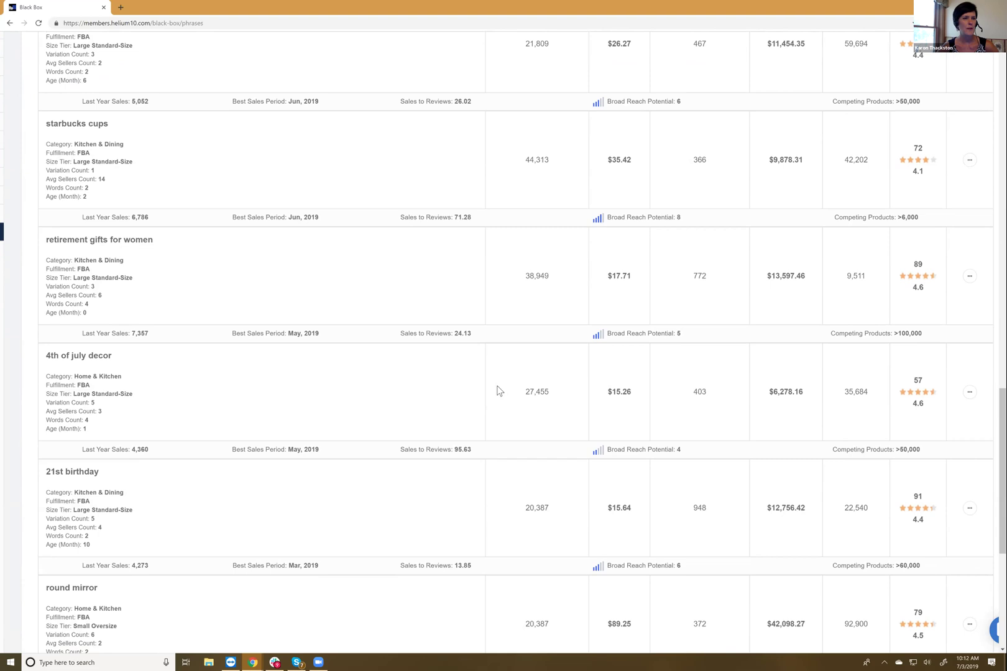
pyautogui.scroll(-3, 497, 391)
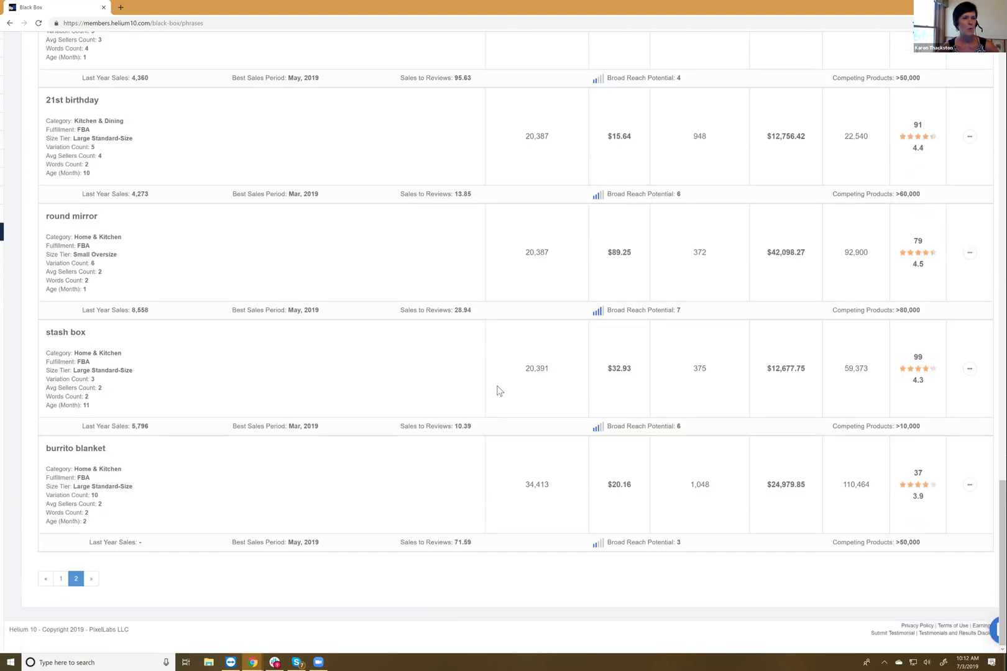
# Return to the start of the phrase results and circle pineapple decor's name, search volume and review count.
pyautogui.scroll(2, 498, 391)
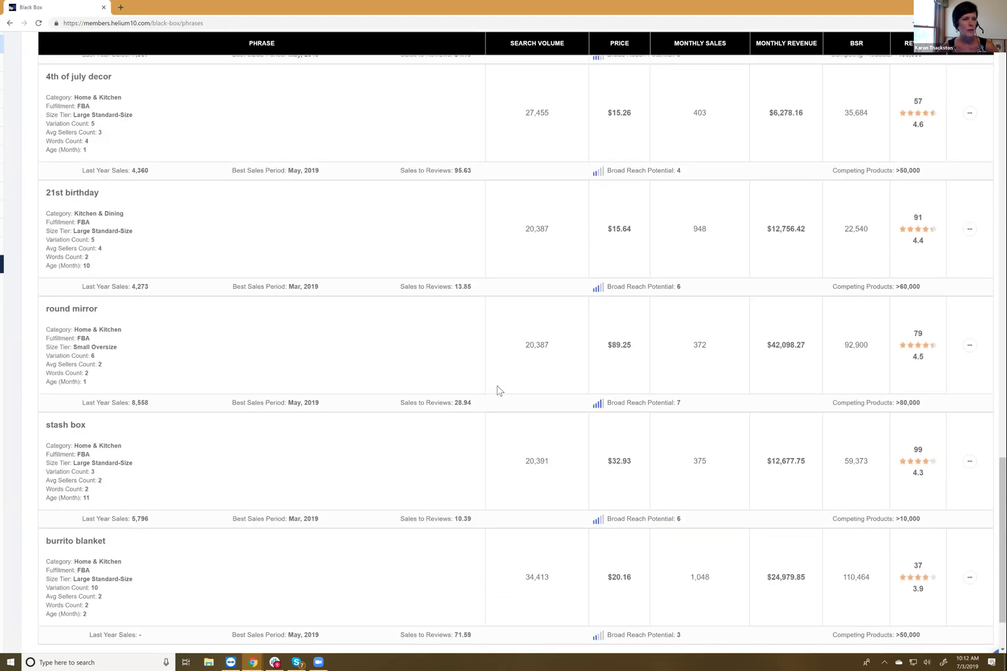
pyautogui.scroll(16, 498, 390)
pyautogui.scroll(5, 497, 390)
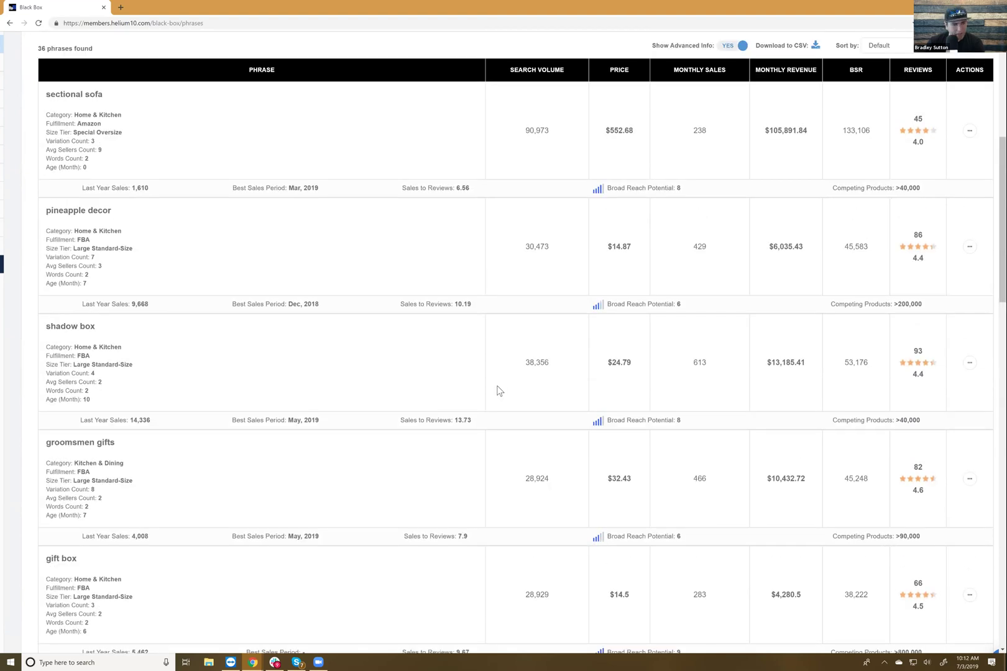
pyautogui.scroll(2, 498, 390)
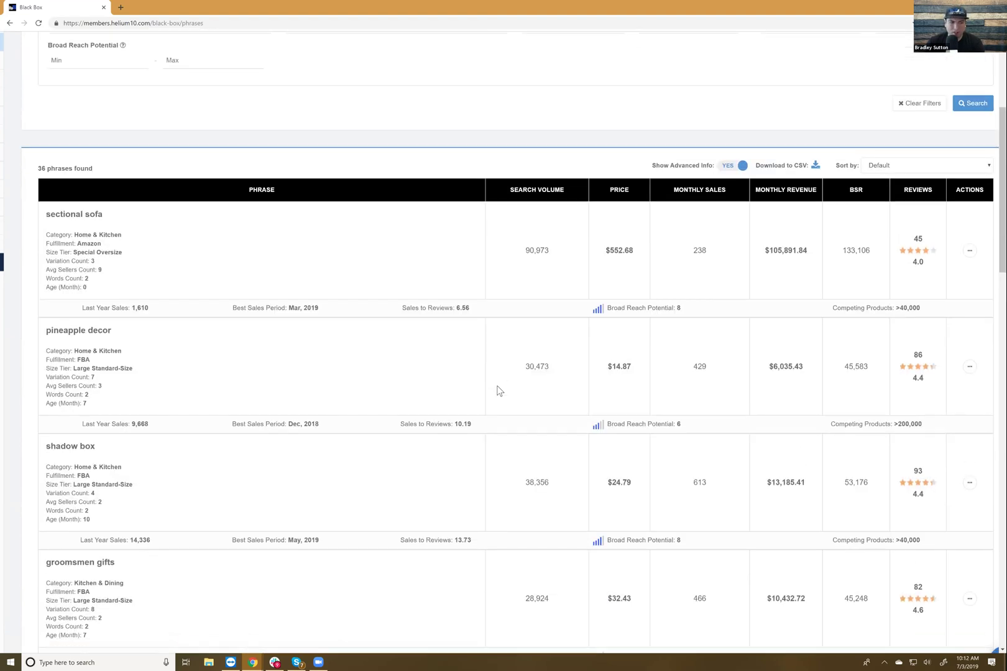
pyautogui.scroll(-3, 497, 390)
pyautogui.scroll(3, 497, 390)
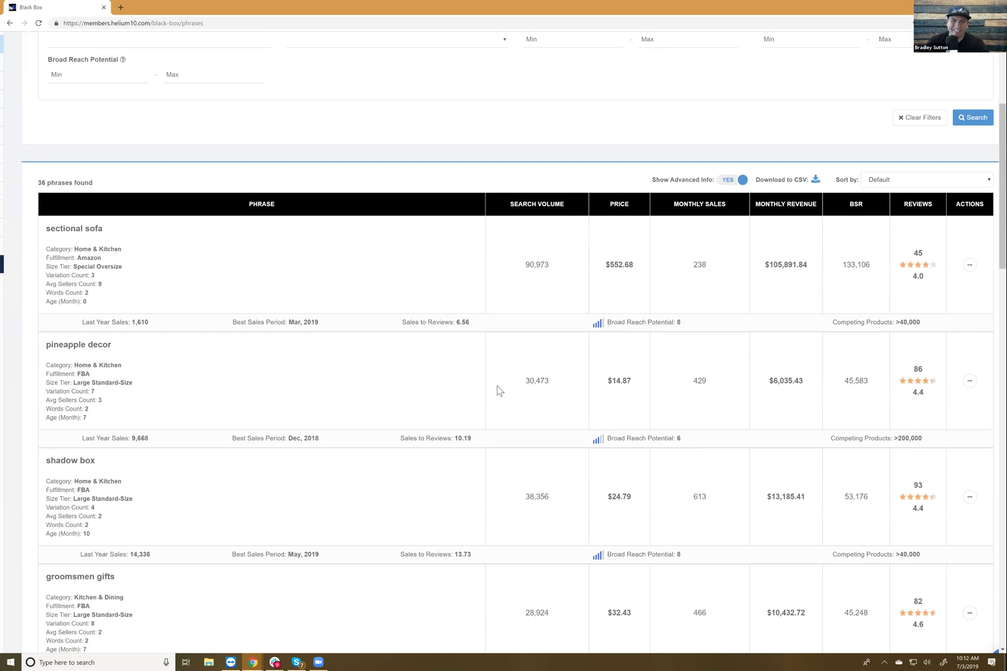
pyautogui.scroll(2, 497, 390)
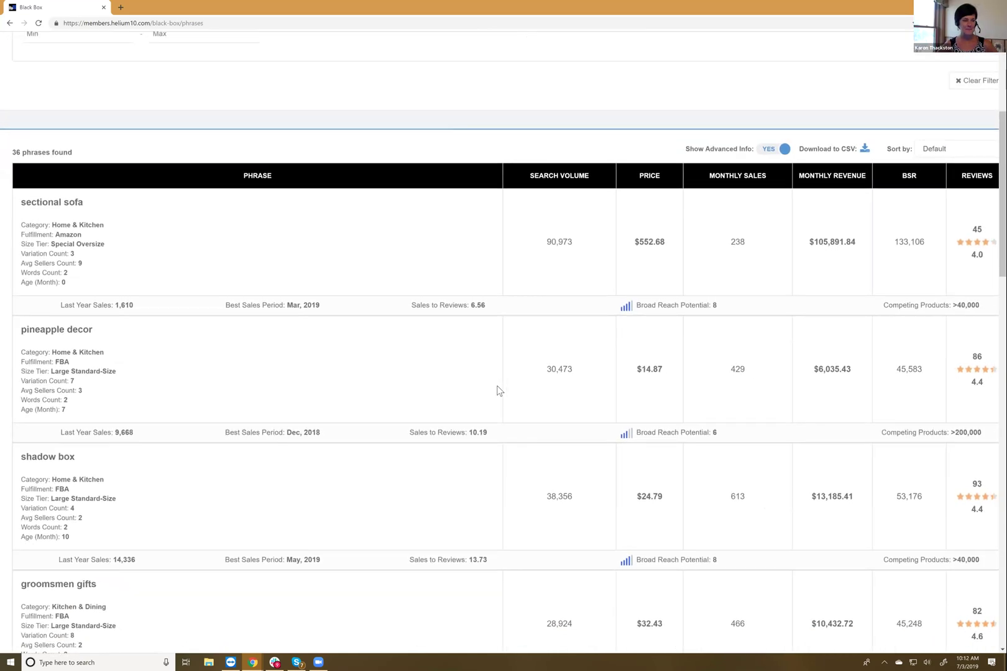
pyautogui.scroll(-1, 498, 390)
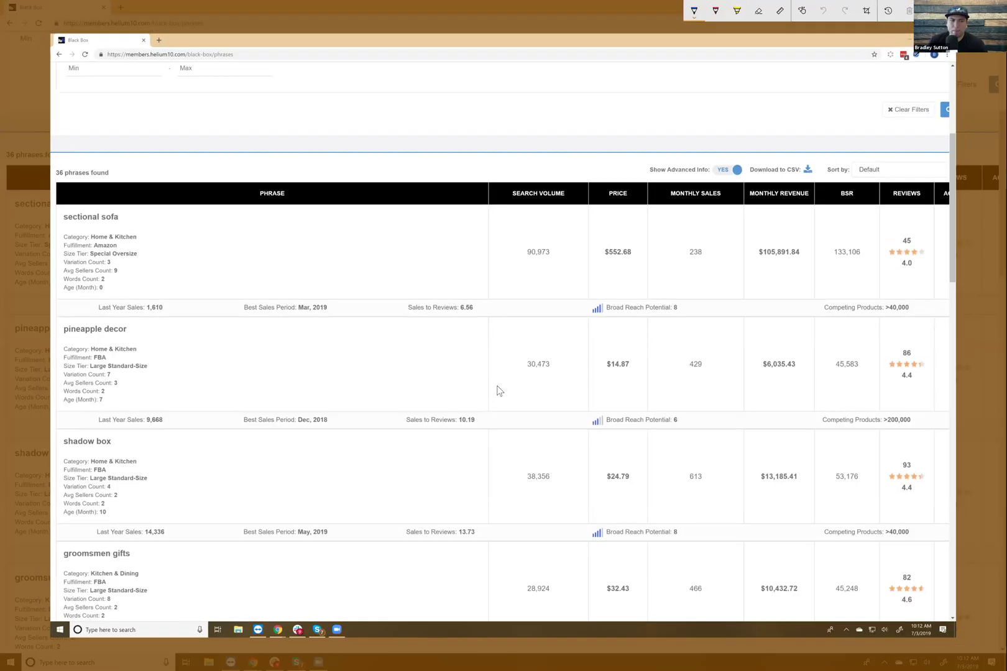
pyautogui.moveTo(98, 307)
pyautogui.mouseDown()
pyautogui.moveTo(87, 354)
pyautogui.moveTo(115, 317)
pyautogui.mouseUp()
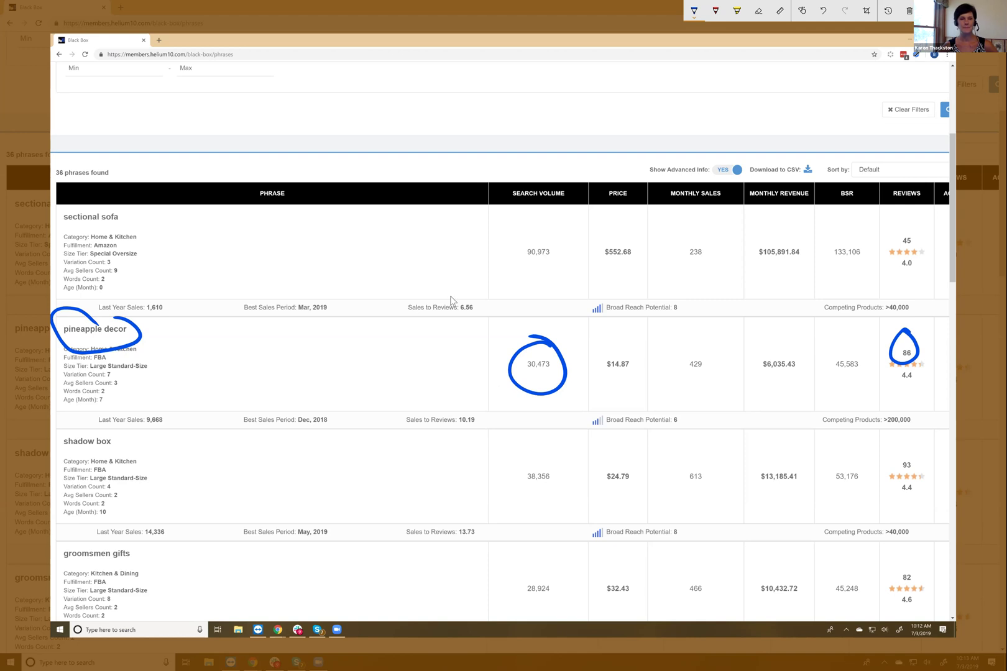
# Open the Amazon search results for the pineapple decor phrase from its row actions.
pyautogui.hscroll(2, 499, 343)
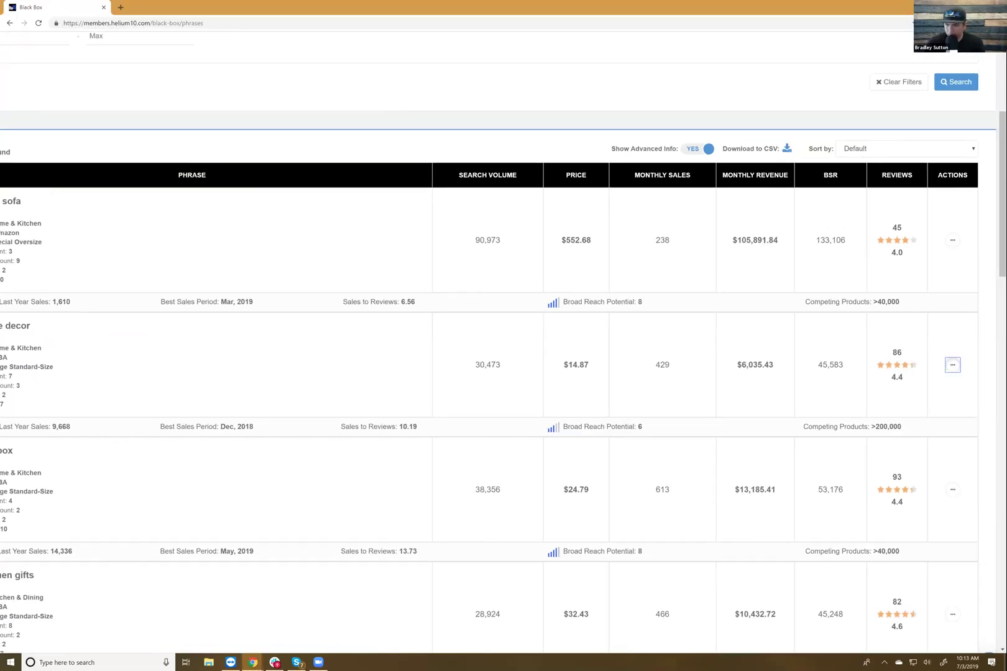
pyautogui.click(952, 365)
pyautogui.click(867, 382)
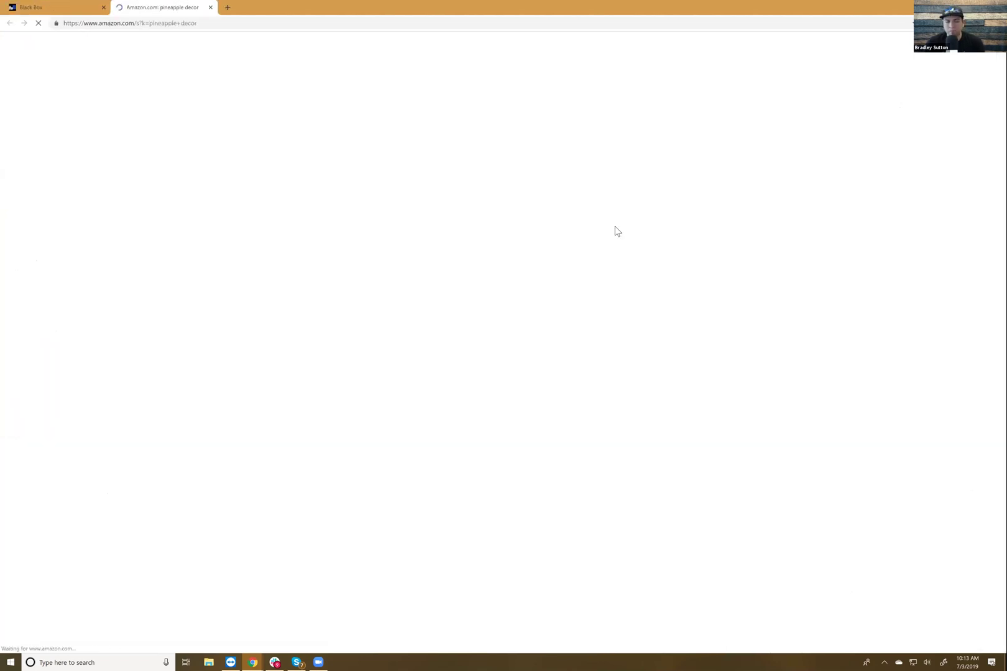
# Open amazon.com in a new browser tab and search for the suggested phrase "collagen peptides".
pyautogui.click(227, 6)
pyautogui.write('amazon.com')
pyautogui.press('Return')
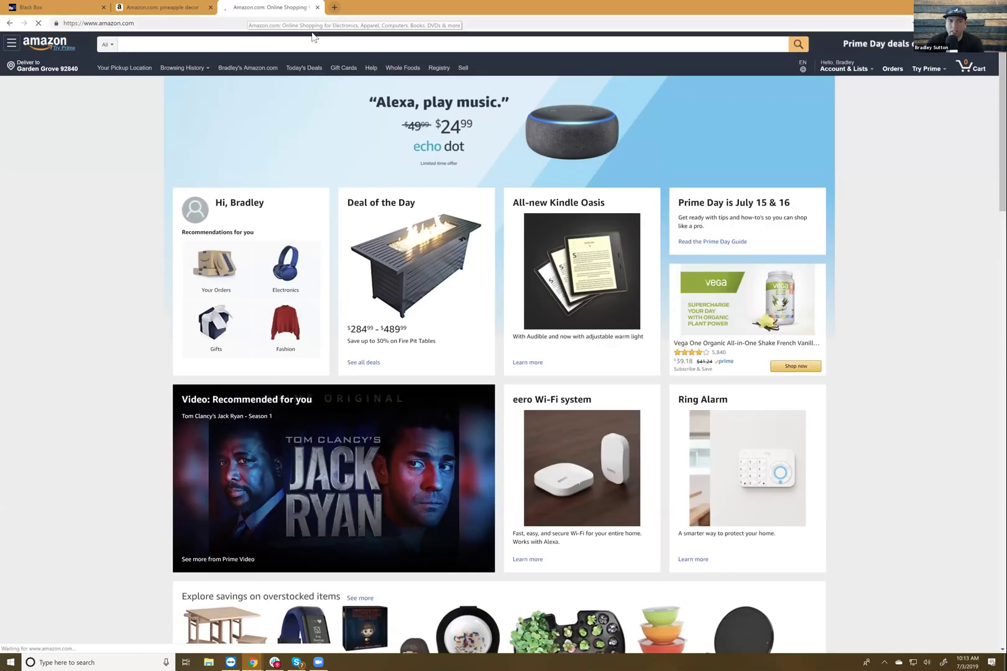
pyautogui.click(313, 46)
pyautogui.write('collage')
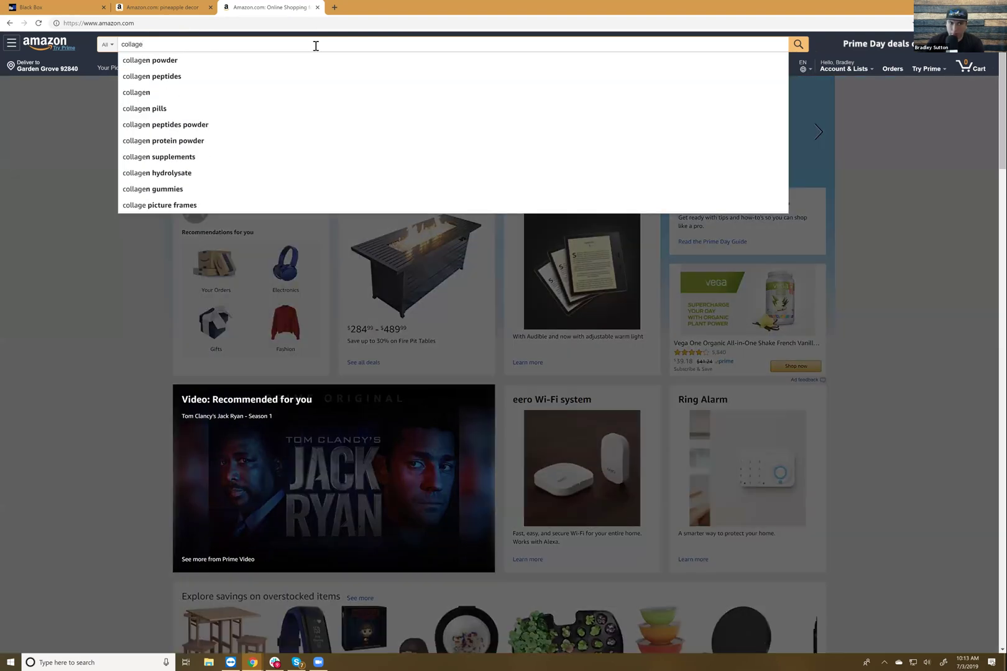
pyautogui.click(301, 80)
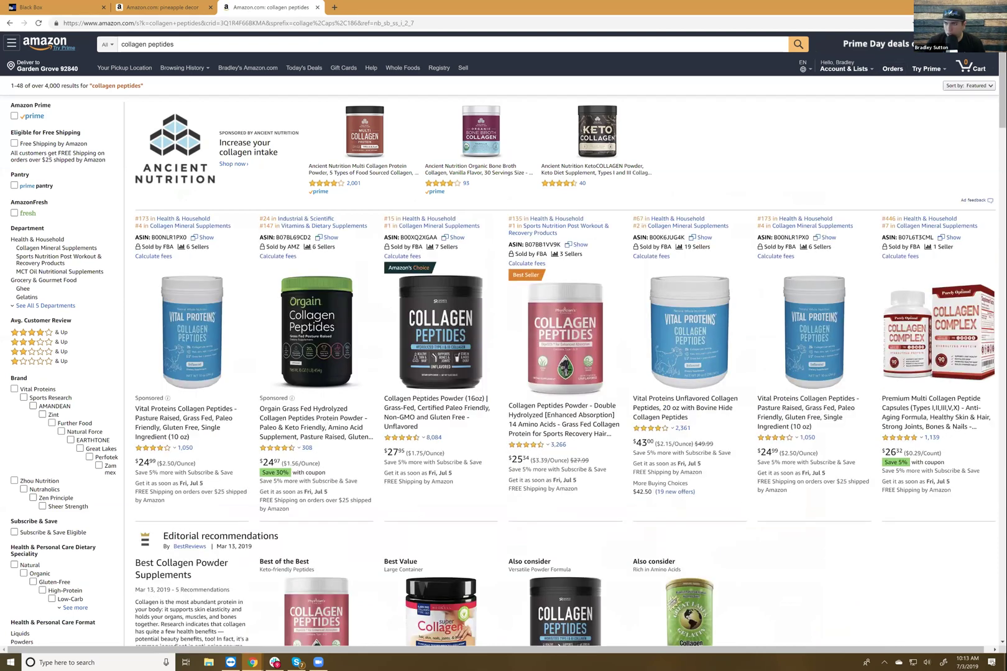
# Run Xray on the collagen peptides results, enlarge it and bring the review count and review velocity columns into view.
pyautogui.click(959, 23)
pyautogui.click(863, 72)
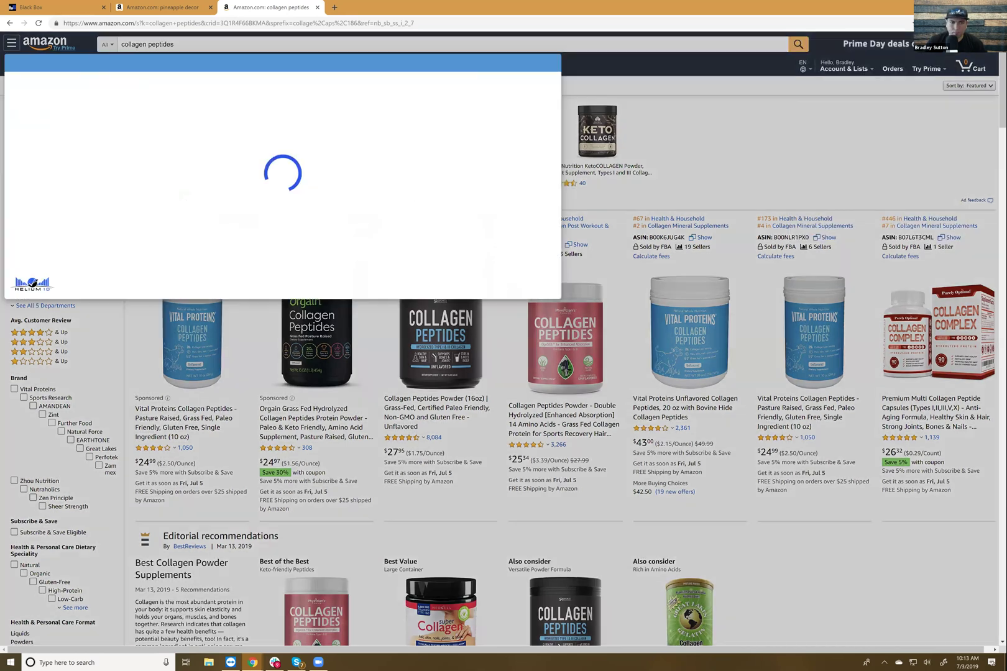
pyautogui.hotkey('ctrl', '+')
pyautogui.hotkey('ctrl', '+')
pyautogui.hotkey('ctrl', '+')
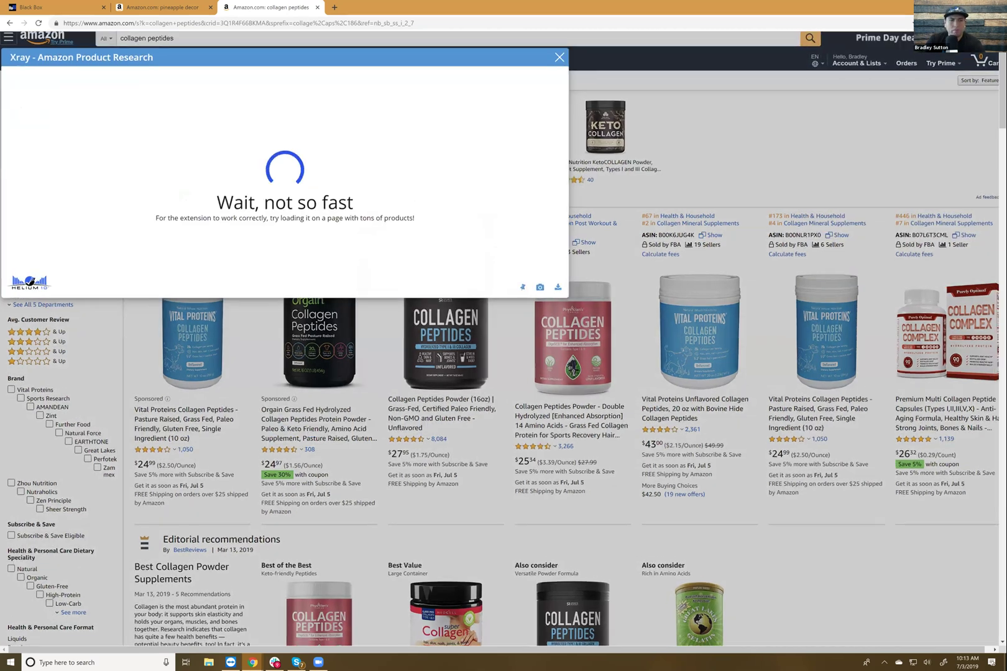
pyautogui.hotkey('ctrl', '+')
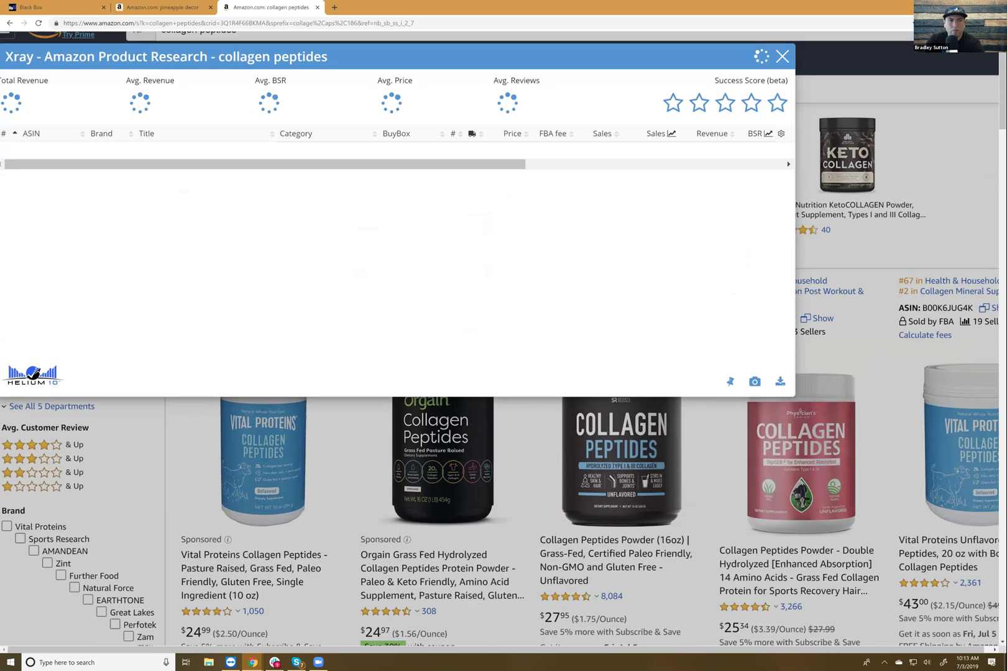
pyautogui.hotkey('ctrl', '+')
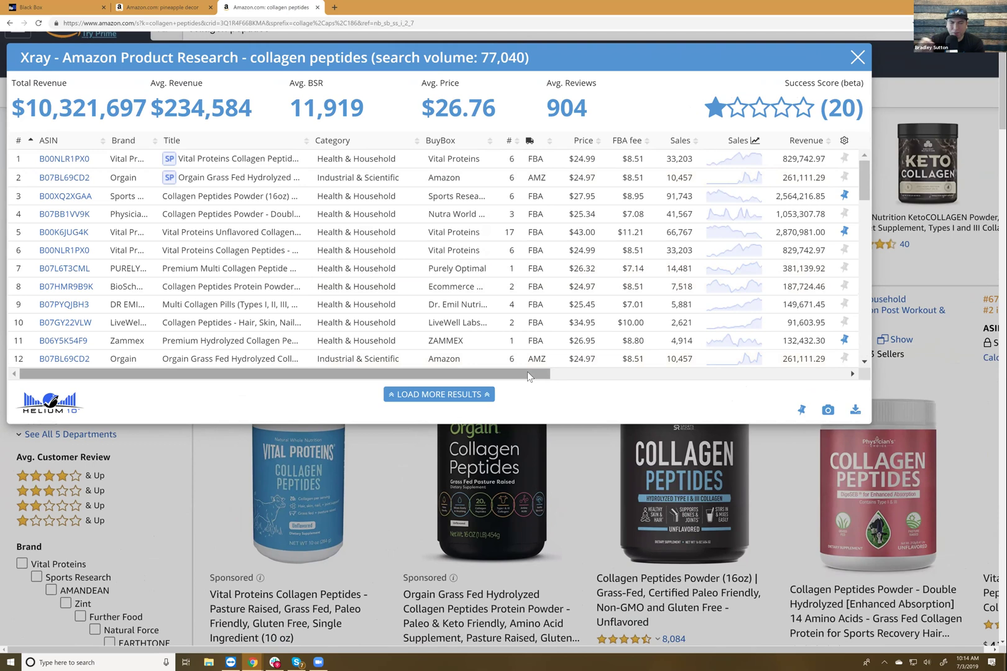
pyautogui.moveTo(527, 371); pyautogui.dragTo(689, 398)
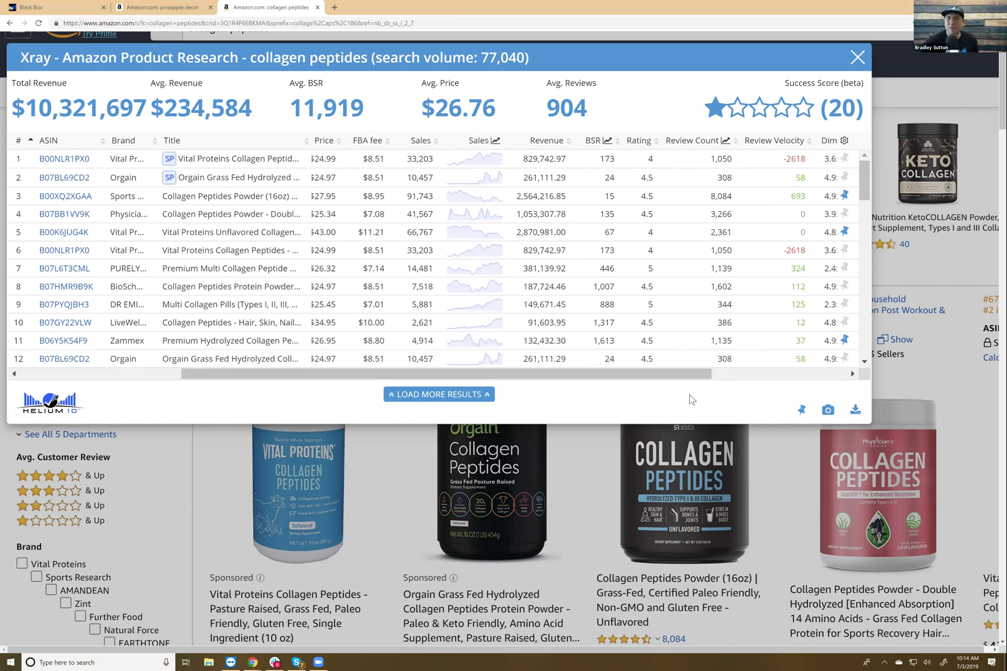
# Annotate the collagen peptides Xray results, circling the keyword, search volume, sales figures and review counts.
pyautogui.press('super+w')
pyautogui.moveTo(373, 65)
pyautogui.mouseDown()
pyautogui.moveTo(267, 93)
pyautogui.moveTo(348, 68)
pyautogui.mouseUp()
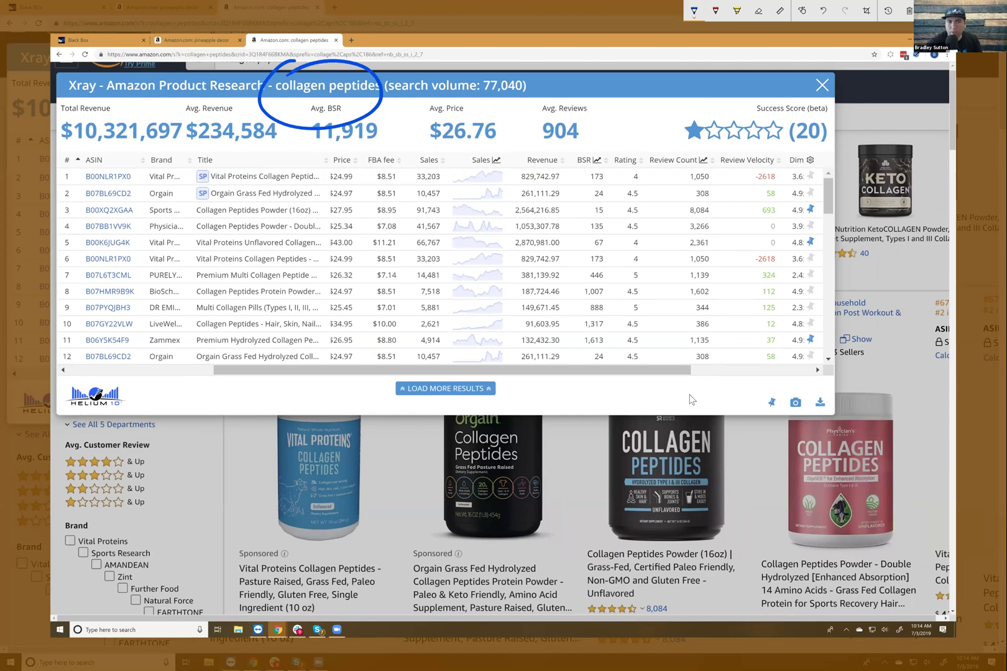
pyautogui.moveTo(500, 61); pyautogui.dragTo(472, 65)
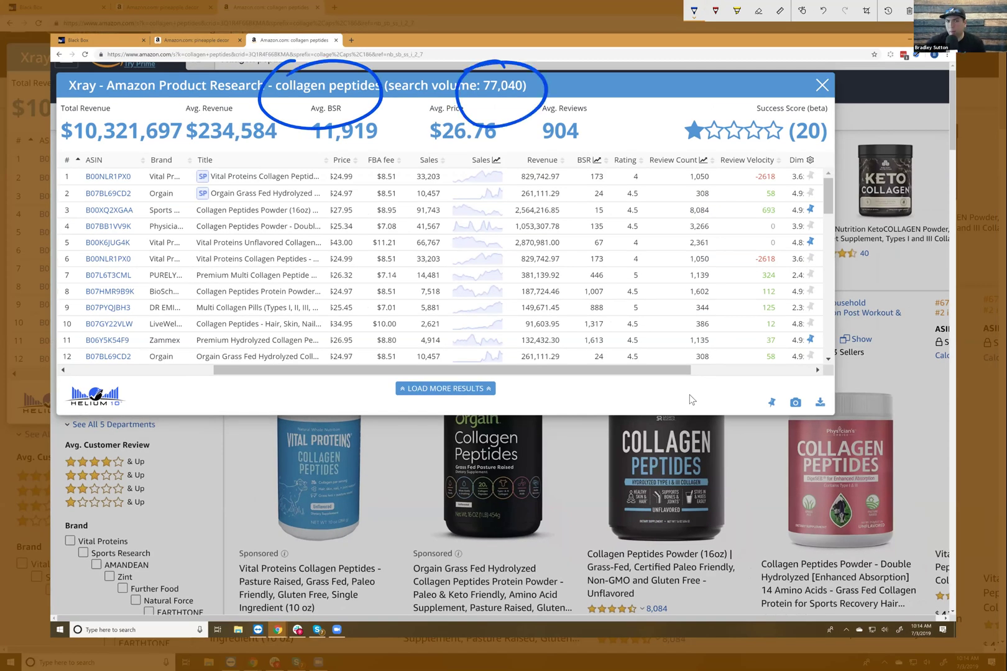
pyautogui.moveTo(418, 196)
pyautogui.mouseDown()
pyautogui.moveTo(405, 219)
pyautogui.moveTo(402, 293)
pyautogui.moveTo(413, 358)
pyautogui.moveTo(449, 322)
pyautogui.moveTo(448, 200)
pyautogui.moveTo(411, 205)
pyautogui.moveTo(402, 218)
pyautogui.mouseUp()
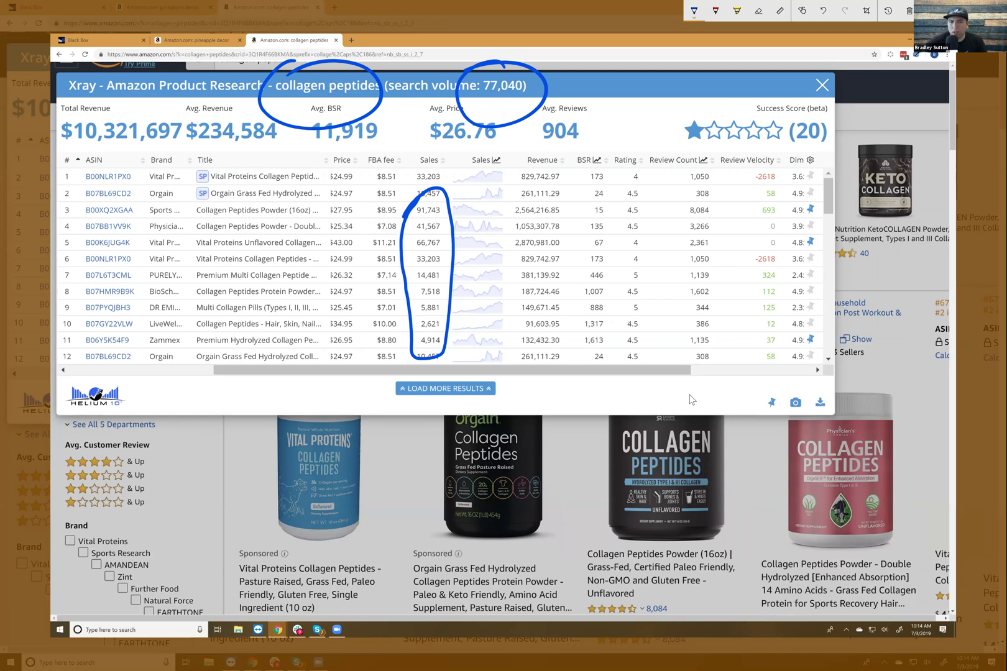
pyautogui.moveTo(670, 229)
pyautogui.mouseDown()
pyautogui.moveTo(665, 319)
pyautogui.moveTo(691, 374)
pyautogui.moveTo(727, 256)
pyautogui.moveTo(693, 197)
pyautogui.mouseUp()
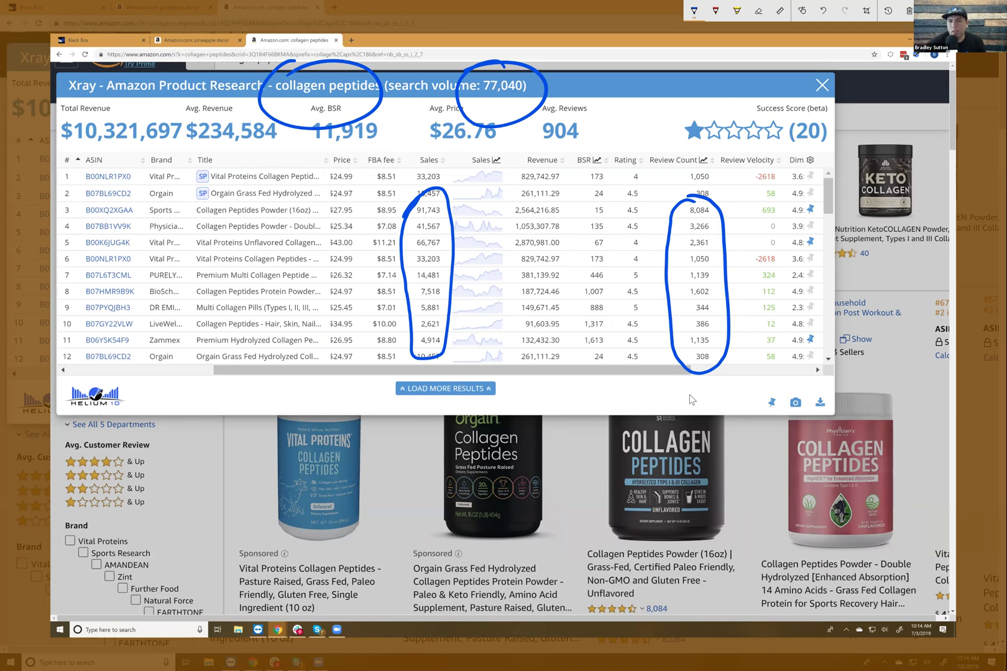
pyautogui.moveTo(738, 250)
pyautogui.mouseDown()
pyautogui.moveTo(729, 263)
pyautogui.moveTo(746, 261)
pyautogui.mouseUp()
pyautogui.moveTo(745, 246); pyautogui.dragTo(740, 273)
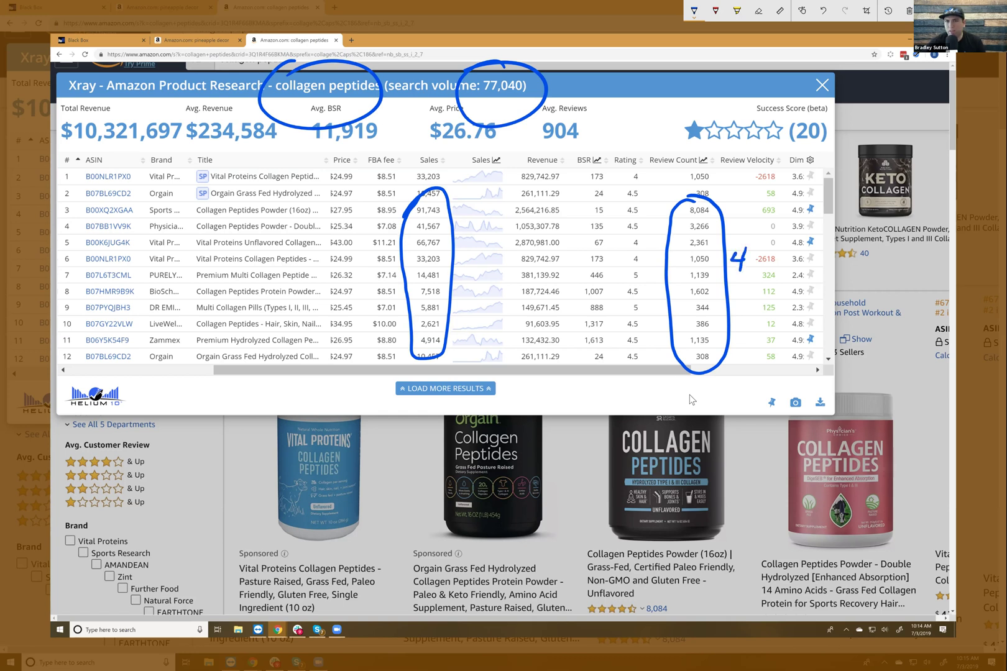
pyautogui.moveTo(745, 197)
pyautogui.mouseDown()
pyautogui.moveTo(714, 323)
pyautogui.moveTo(718, 376)
pyautogui.mouseUp()
pyautogui.moveTo(745, 225)
pyautogui.mouseDown()
pyautogui.moveTo(770, 267)
pyautogui.moveTo(738, 227)
pyautogui.mouseUp()
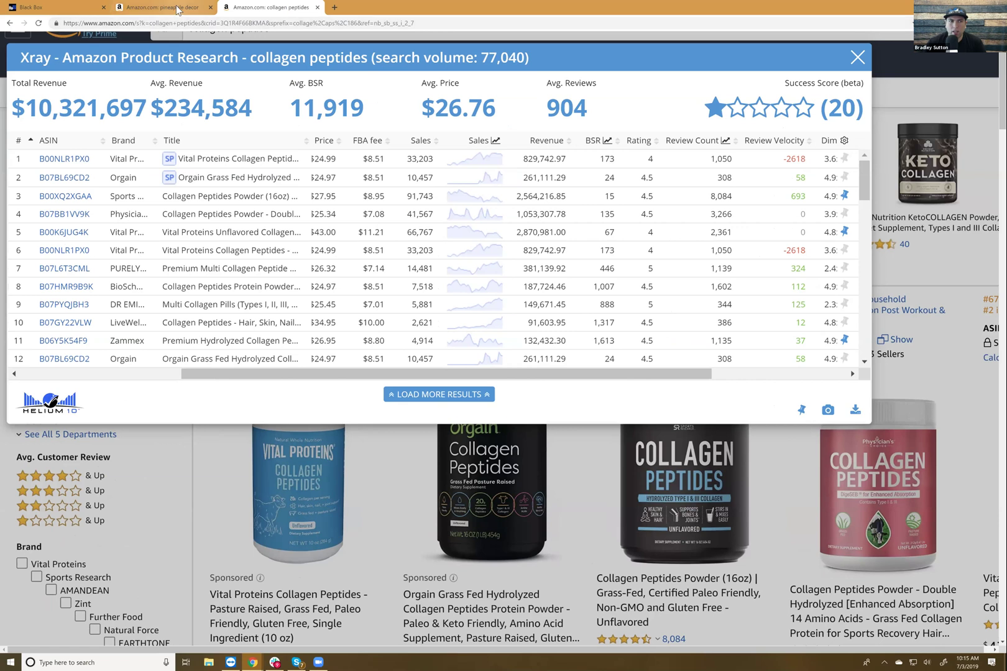
# Switch to the pineapple decor Amazon results and examine the variety of listed products, their prices and review counts.
pyautogui.click(210, 36)
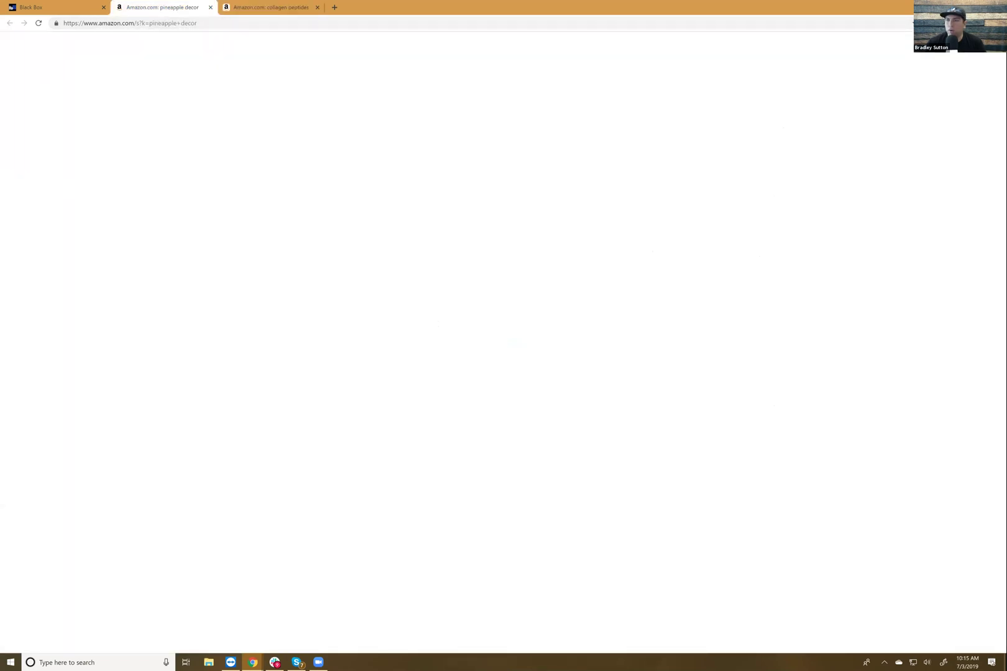
pyautogui.scroll(-3, 821, 248)
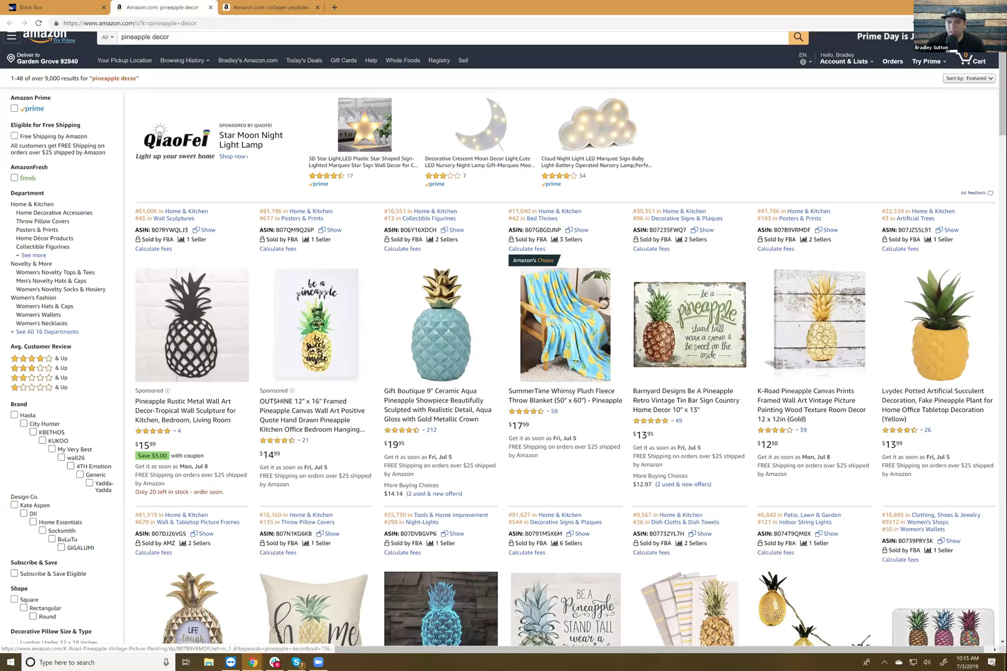
pyautogui.scroll(-3, 390, 385)
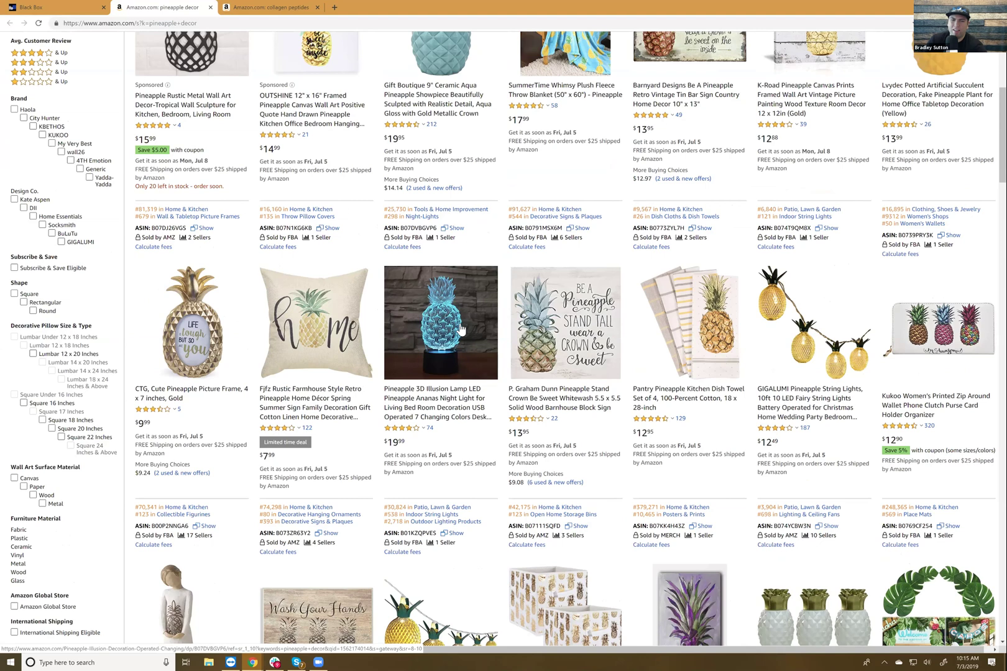
pyautogui.keyDown('ctrl'); pyautogui.scroll(4, 459, 323); pyautogui.keyUp('ctrl')
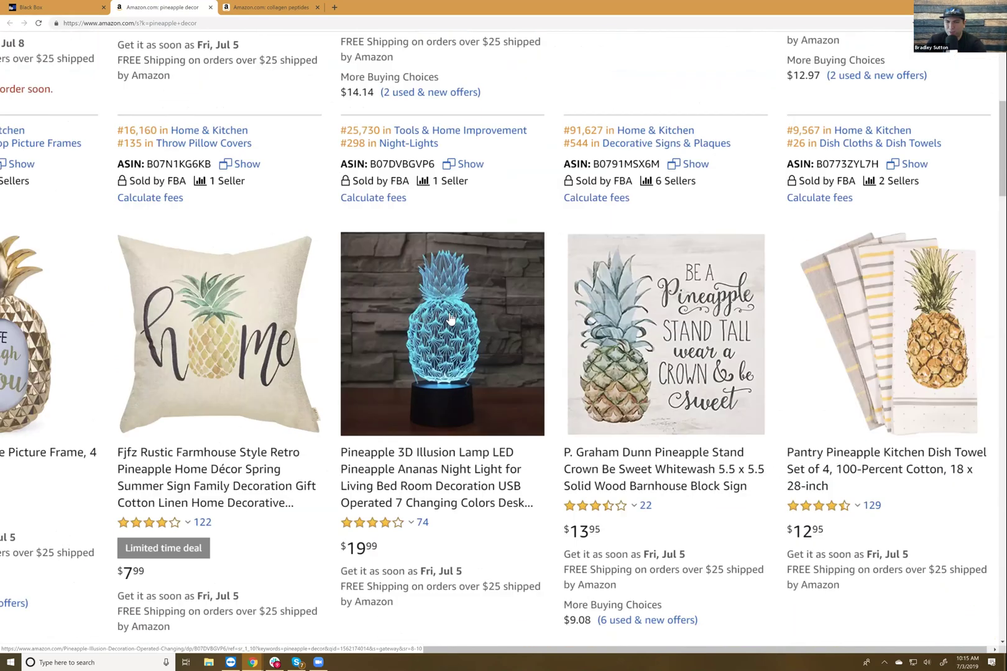
pyautogui.keyDown('ctrl'); pyautogui.scroll(3, 450, 320); pyautogui.keyUp('ctrl')
pyautogui.keyDown('ctrl'); pyautogui.scroll(-4, 449, 332); pyautogui.keyUp('ctrl')
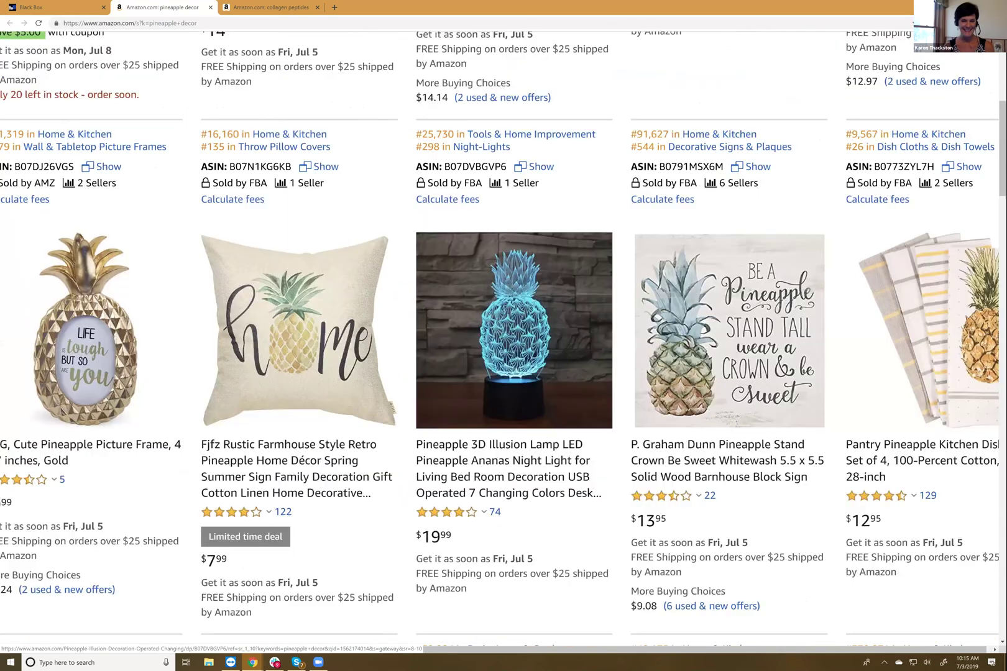
pyautogui.keyDown('ctrl'); pyautogui.scroll(-4, 515, 353); pyautogui.keyUp('ctrl')
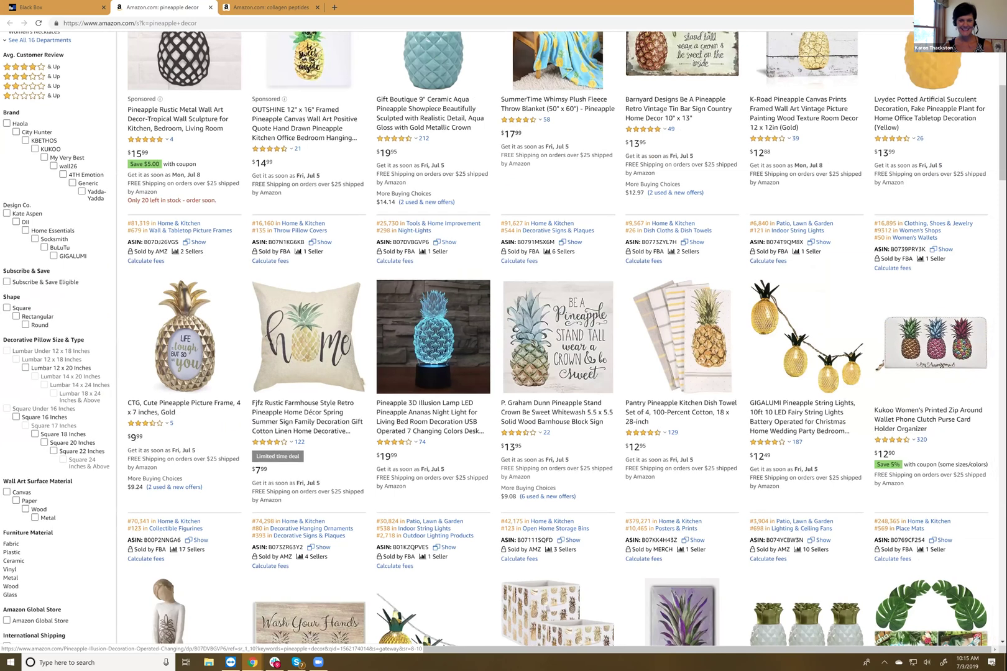
pyautogui.scroll(-4, 433, 336)
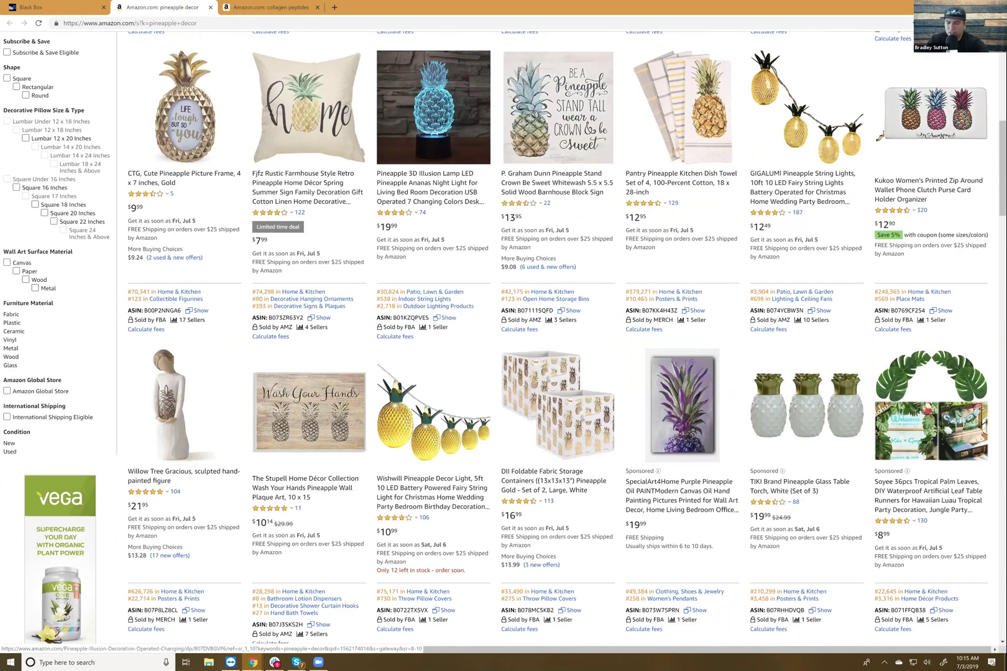
pyautogui.scroll(-1, 504, 338)
pyautogui.scroll(5, 505, 339)
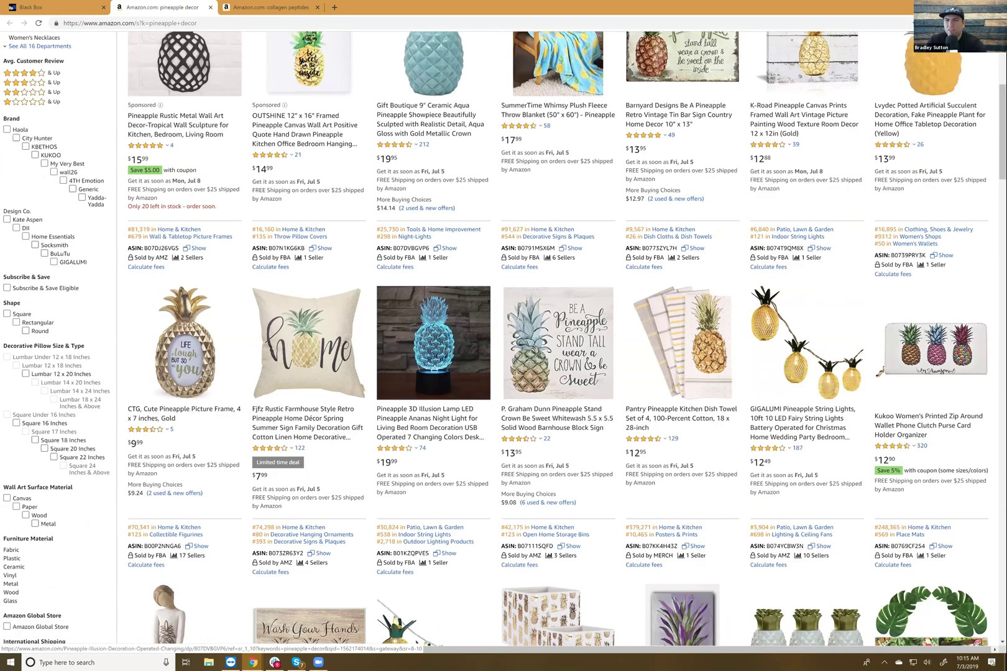
pyautogui.scroll(1, 433, 342)
pyautogui.scroll(3, 433, 342)
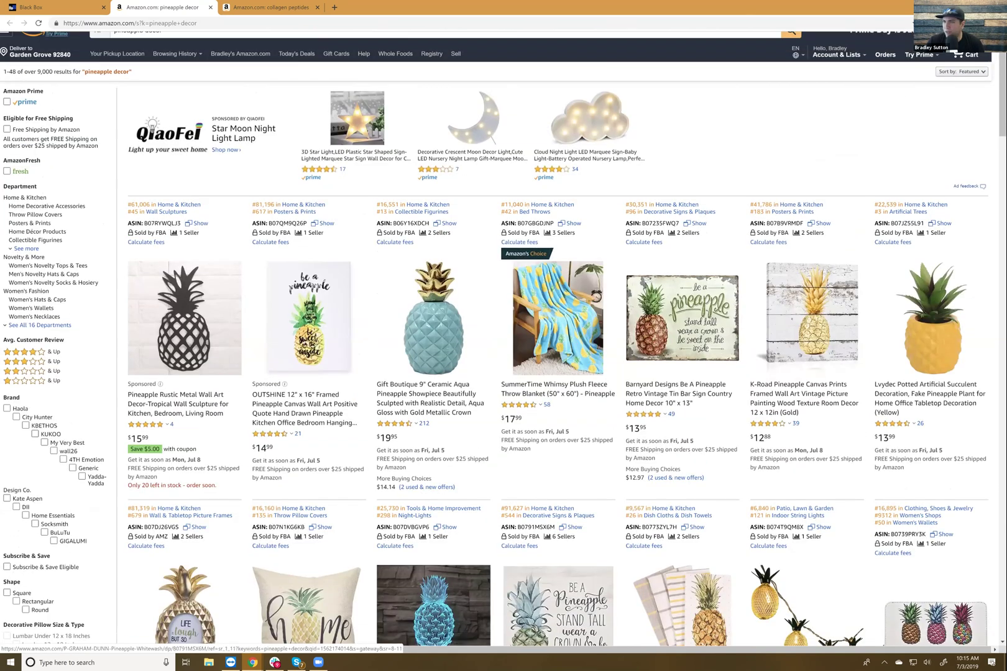
# Run Xray on the pineapple decor results, enlarge it and bring the review count and review velocity columns into view.
pyautogui.click(961, 23)
pyautogui.click(867, 71)
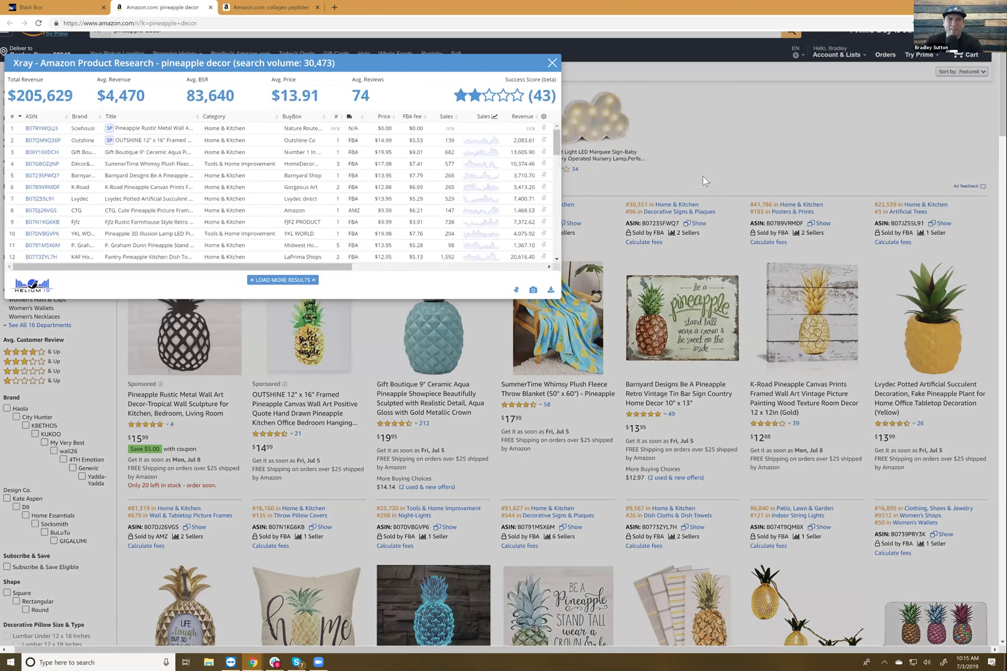
pyautogui.scroll(2, 516, 249)
pyautogui.scroll(5, 516, 244)
pyautogui.moveTo(566, 405); pyautogui.dragTo(732, 429)
pyautogui.hscroll(2, 732, 434)
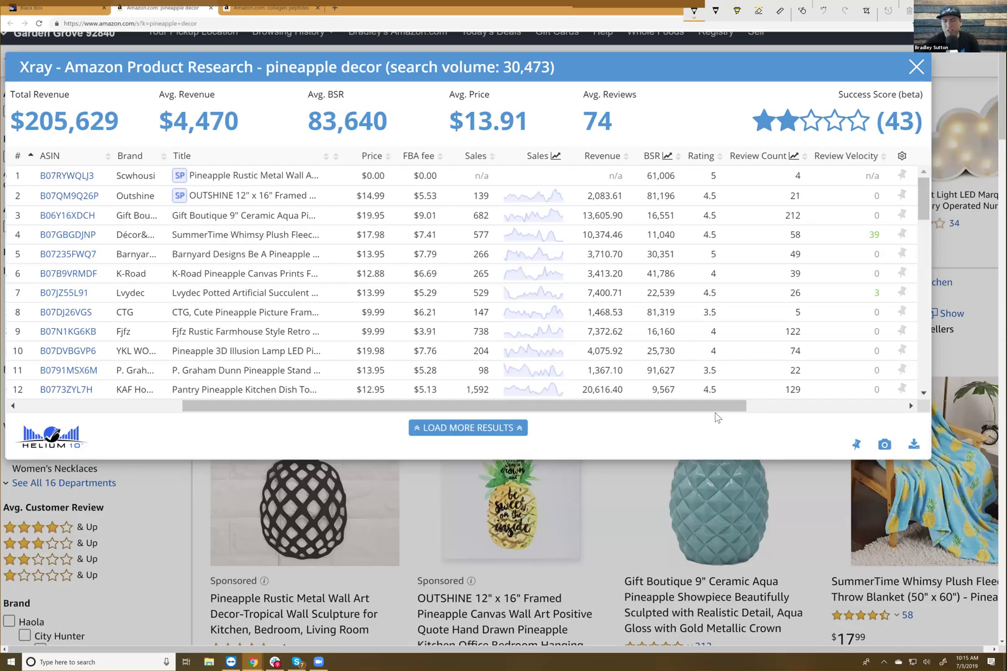
# Annotate the pineapple decor Xray results, circling the search volume, the sales column, the Gift Boutique revenue and the review counts.
pyautogui.moveTo(523, 77); pyautogui.dragTo(511, 75)
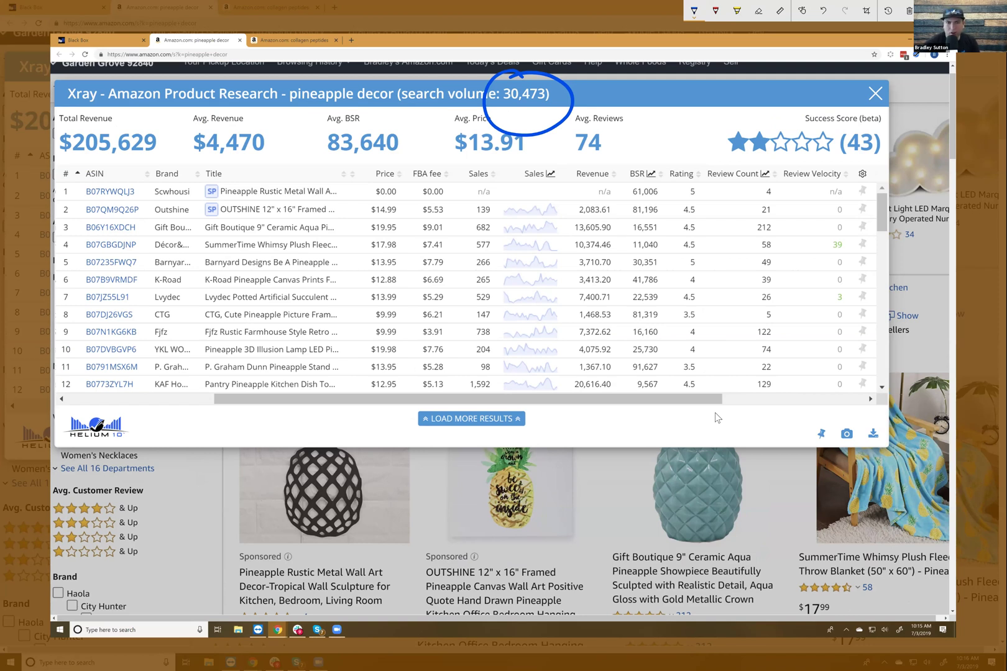
pyautogui.moveTo(464, 220)
pyautogui.mouseDown()
pyautogui.moveTo(498, 240)
pyautogui.moveTo(495, 358)
pyautogui.moveTo(463, 359)
pyautogui.moveTo(464, 231)
pyautogui.mouseUp()
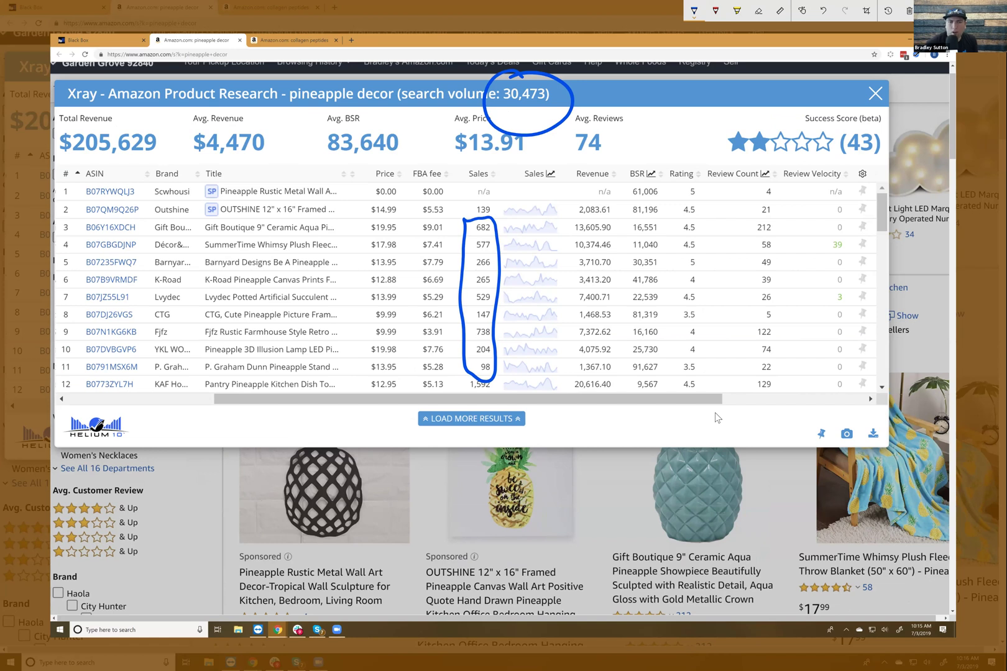
pyautogui.moveTo(468, 217)
pyautogui.mouseDown()
pyautogui.moveTo(494, 238)
pyautogui.moveTo(470, 217)
pyautogui.mouseUp()
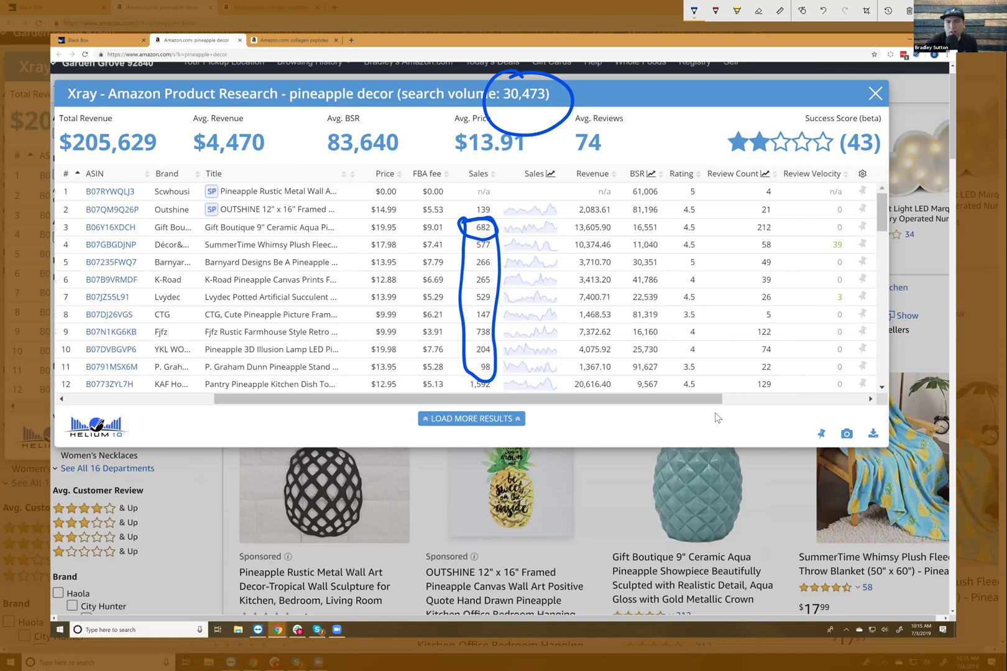
pyautogui.moveTo(577, 216)
pyautogui.mouseDown()
pyautogui.moveTo(563, 221)
pyautogui.moveTo(612, 237)
pyautogui.moveTo(563, 217)
pyautogui.mouseUp()
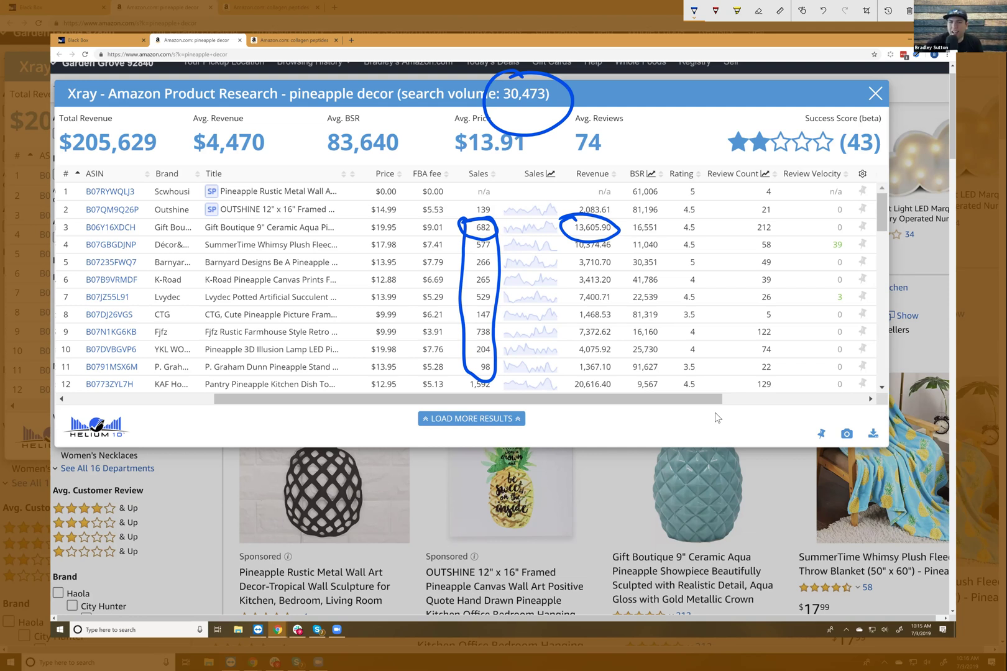
pyautogui.moveTo(736, 218)
pyautogui.mouseDown()
pyautogui.moveTo(777, 222)
pyautogui.moveTo(790, 296)
pyautogui.moveTo(777, 395)
pyautogui.moveTo(732, 355)
pyautogui.moveTo(738, 213)
pyautogui.mouseUp()
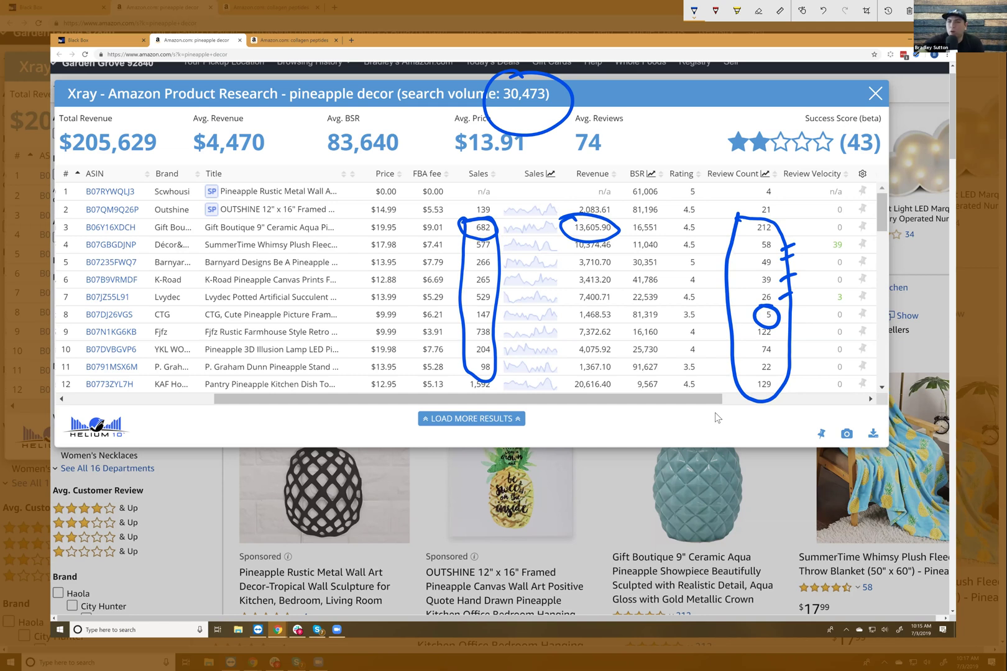
pyautogui.moveTo(738, 232); pyautogui.dragTo(745, 387)
pyautogui.moveTo(739, 327); pyautogui.dragTo(739, 220)
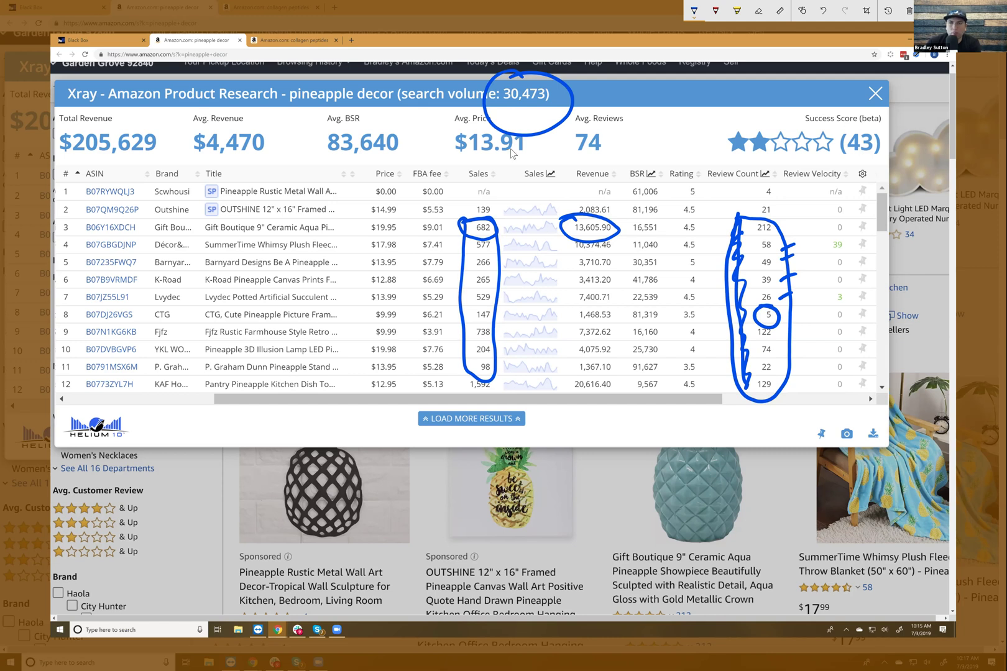
pyautogui.press('Escape')
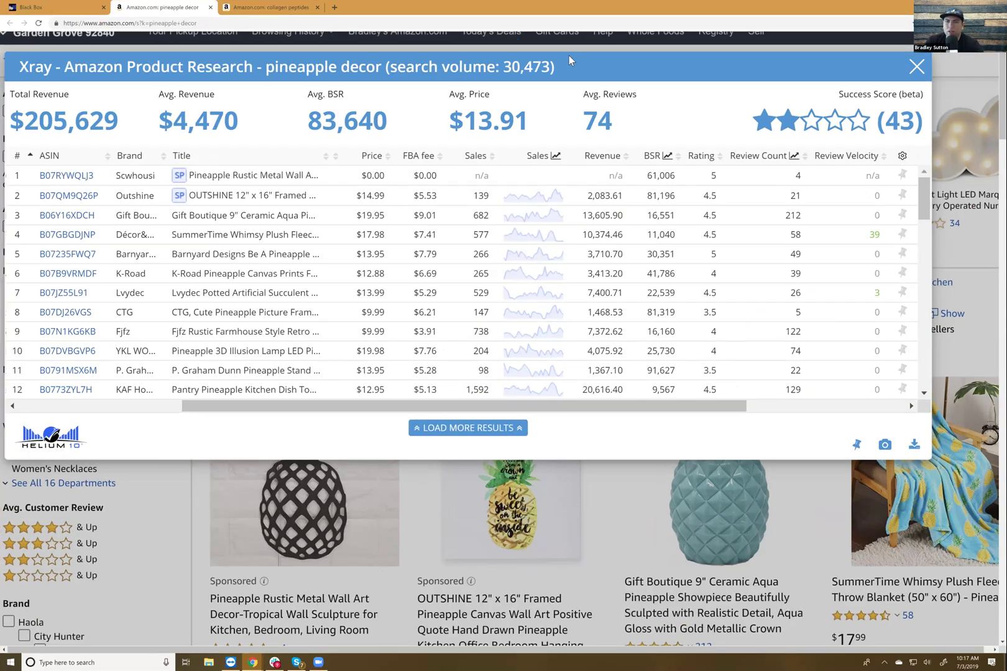
# Close Xray and browse the pineapple decor listings to examine the range of product types, prices and review counts.
pyautogui.hotkey('ctrl', '-')
pyautogui.hotkey('ctrl', '-')
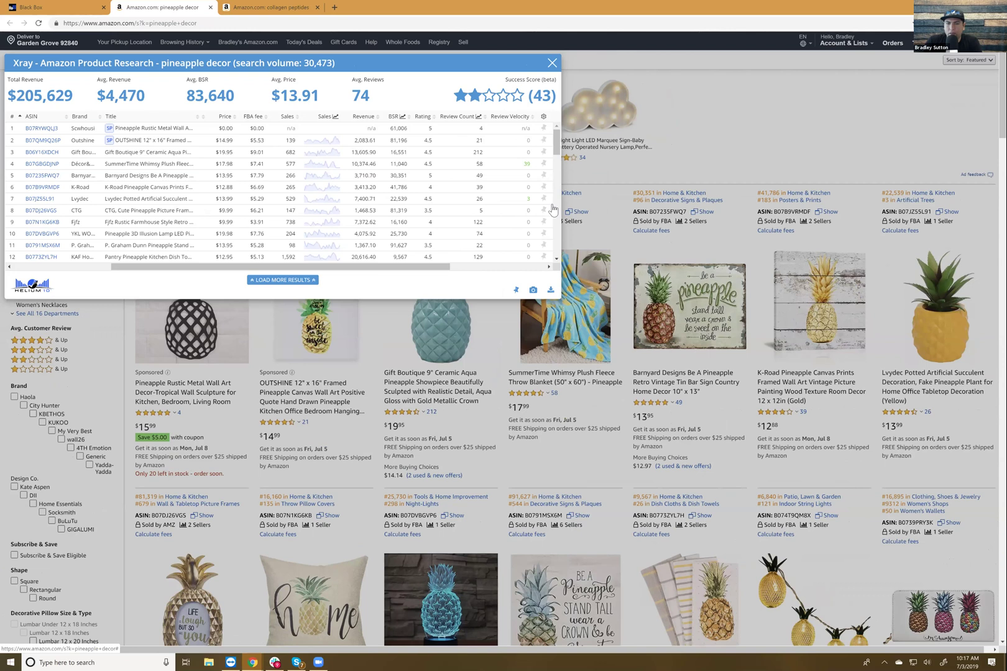
pyautogui.press('Escape')
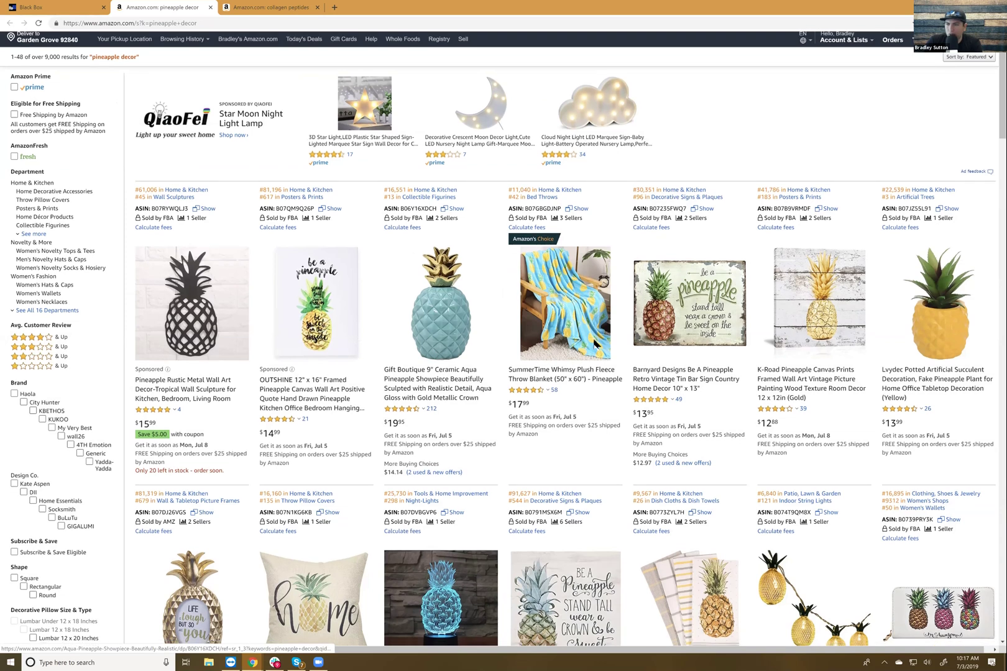
pyautogui.scroll(-3, 587, 349)
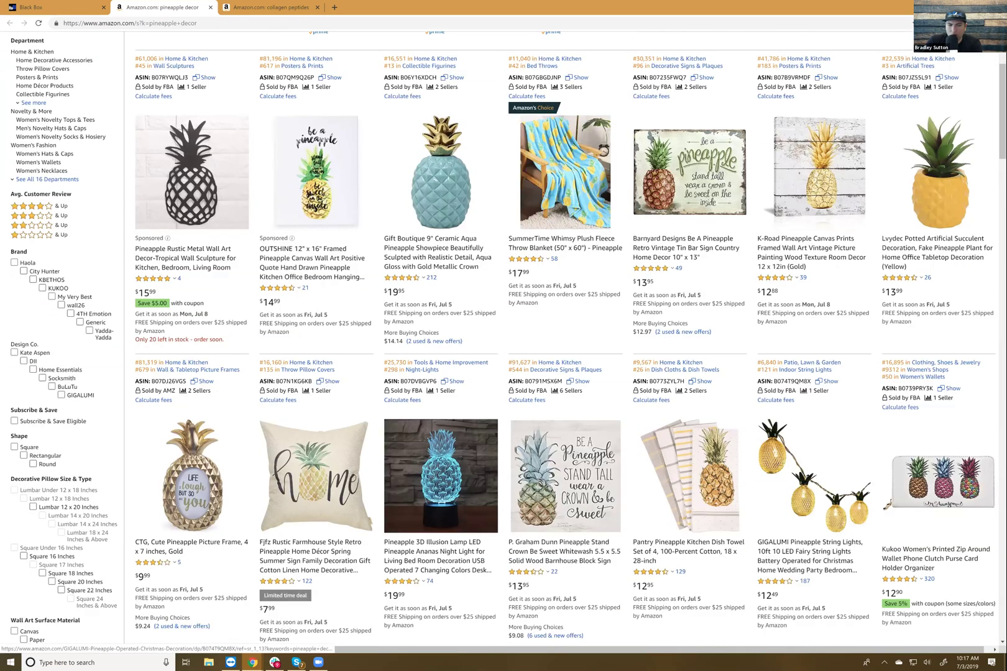
pyautogui.scroll(-8, 508, 339)
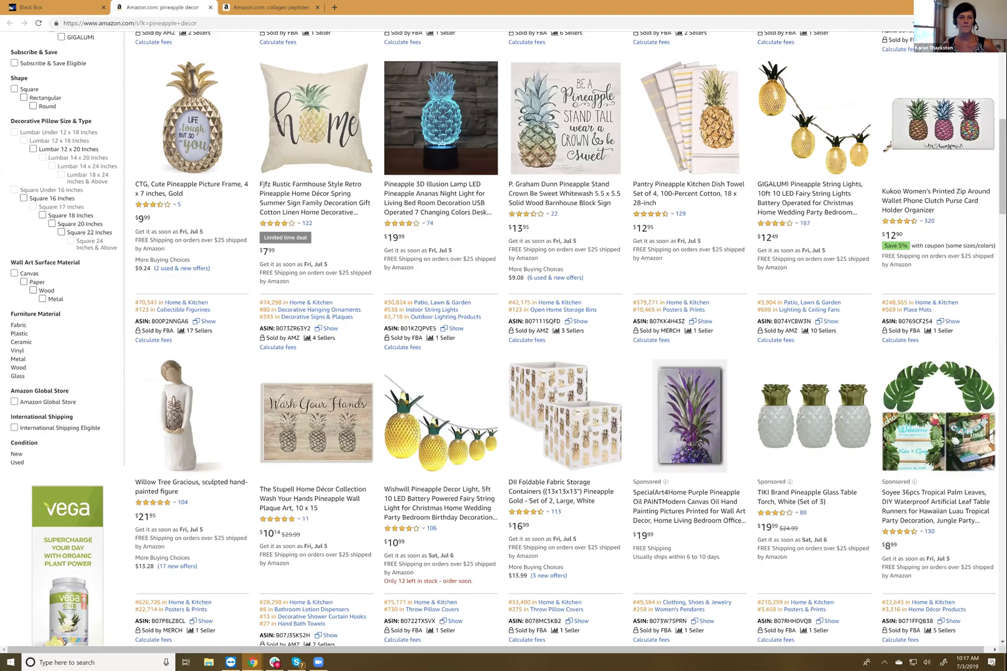
pyautogui.scroll(4, 508, 339)
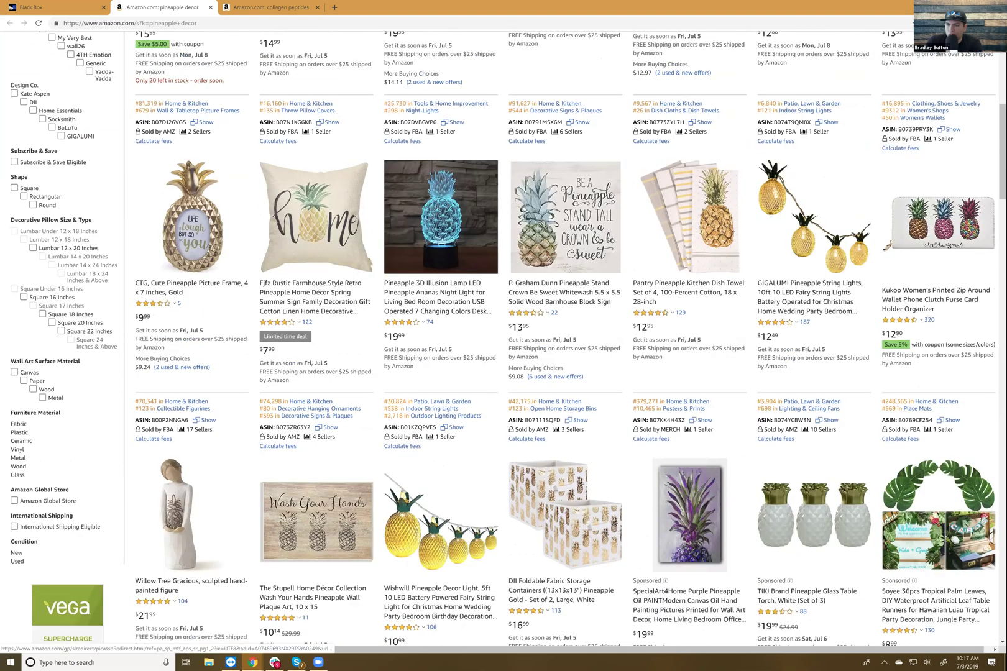
pyautogui.scroll(1, 508, 338)
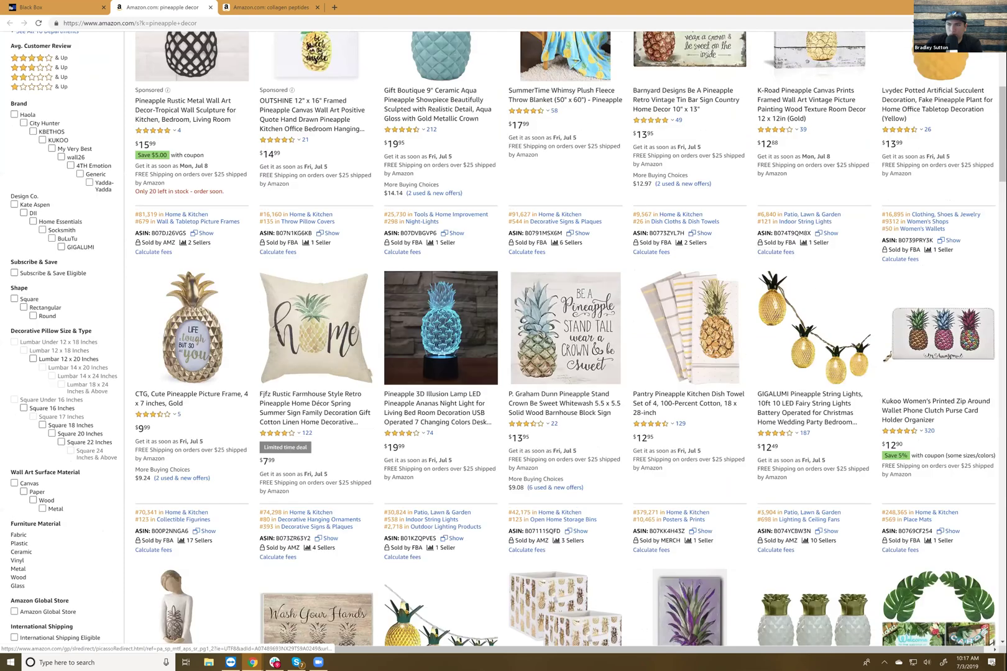
pyautogui.scroll(-4, 508, 339)
pyautogui.scroll(8, 507, 339)
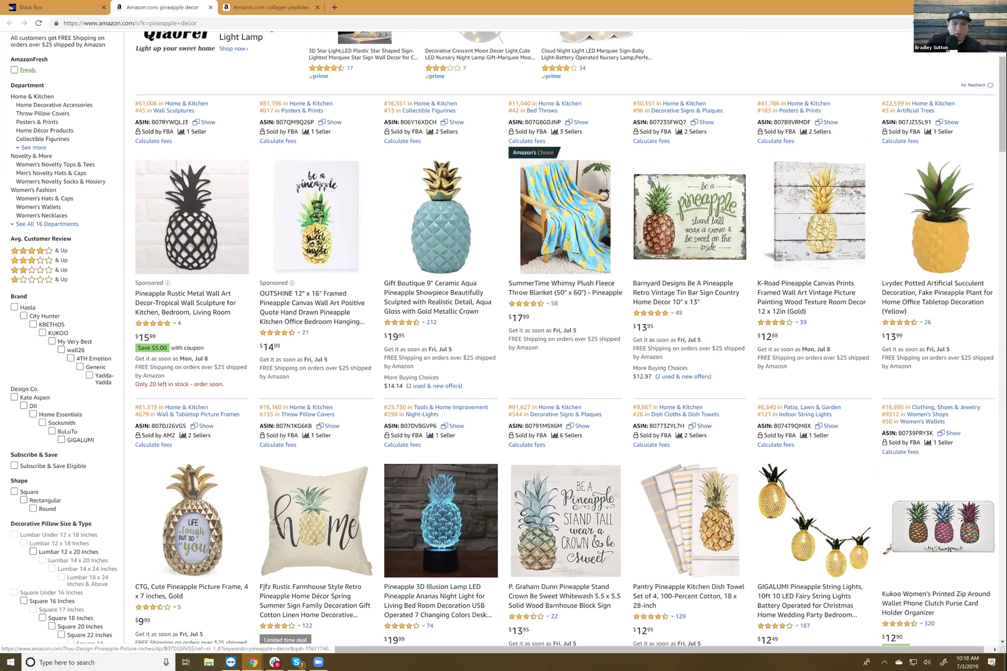
# Enlarge the gold CTG pineapple picture frame listing to examine its design, price and reviews.
pyautogui.hotkey('ctrl', '+')
pyautogui.hotkey('ctrl', '+')
pyautogui.hotkey('ctrl', '+')
pyautogui.hotkey('ctrl', '+')
pyautogui.hotkey('ctrl', '+')
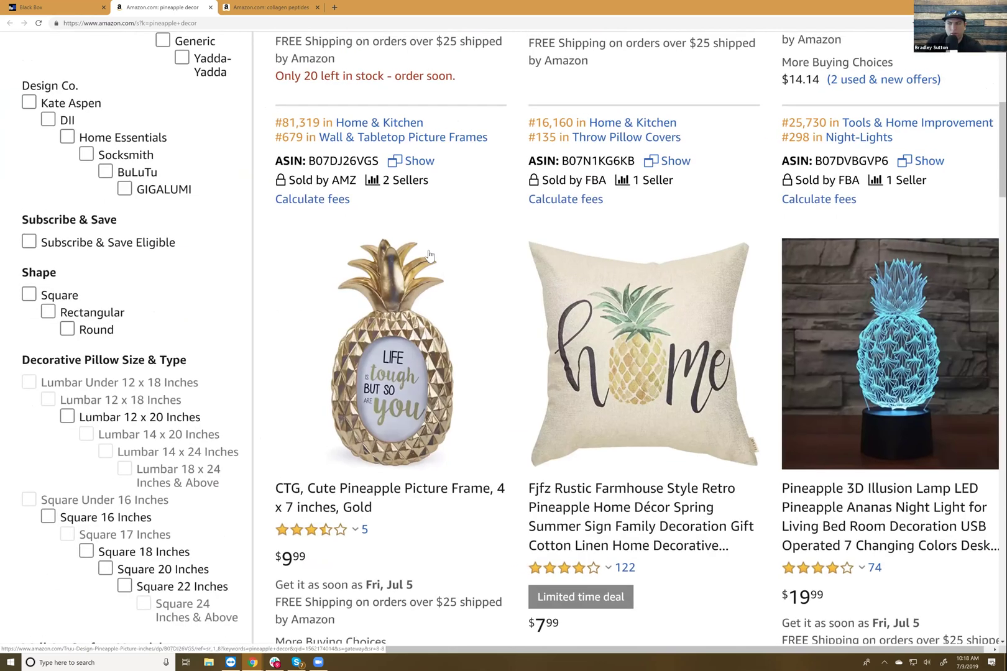
pyautogui.hotkey('ctrl', '+')
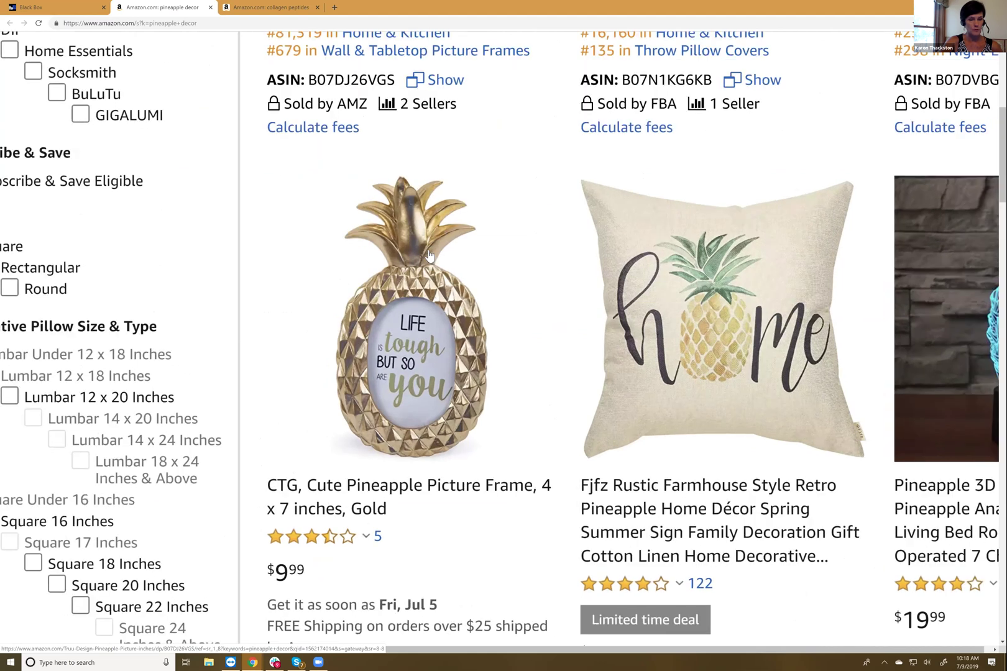
pyautogui.hotkey('ctrl', '0')
pyautogui.hotkey('ctrl', '+')
pyautogui.hotkey('ctrl', '+')
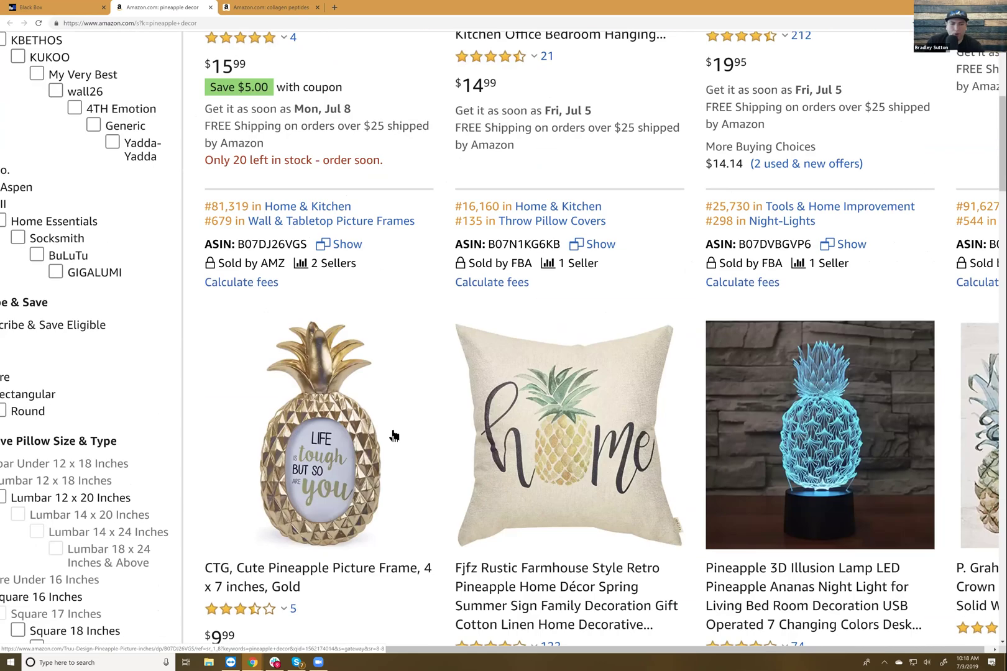
pyautogui.hotkey('ctrl', '-')
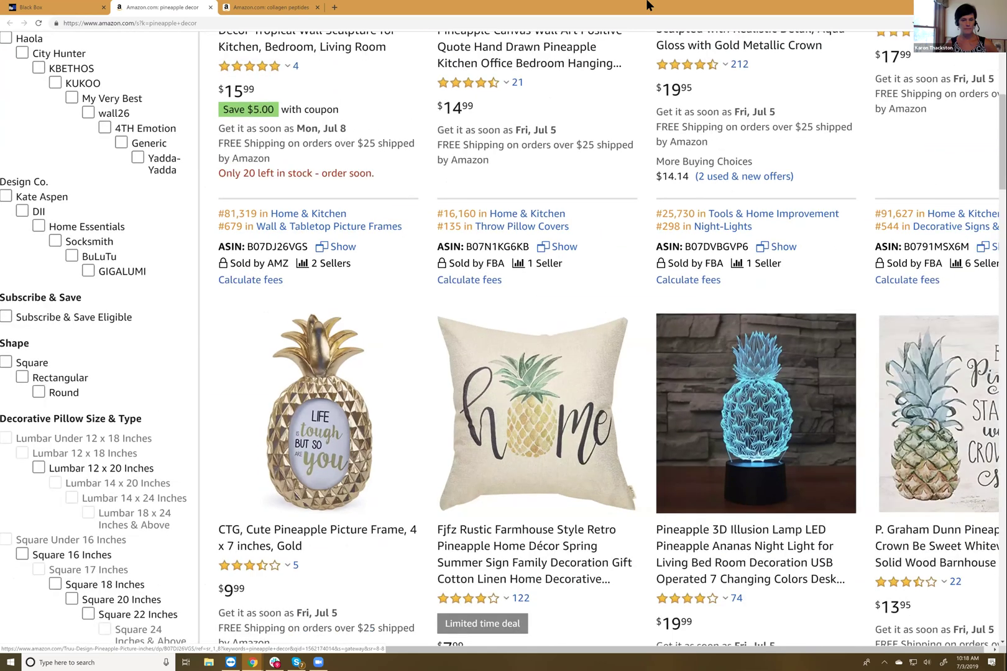
# Open alibaba.com in place of the collagen peptides results and search its products for "pineapple picture frame".
pyautogui.click(301, 8)
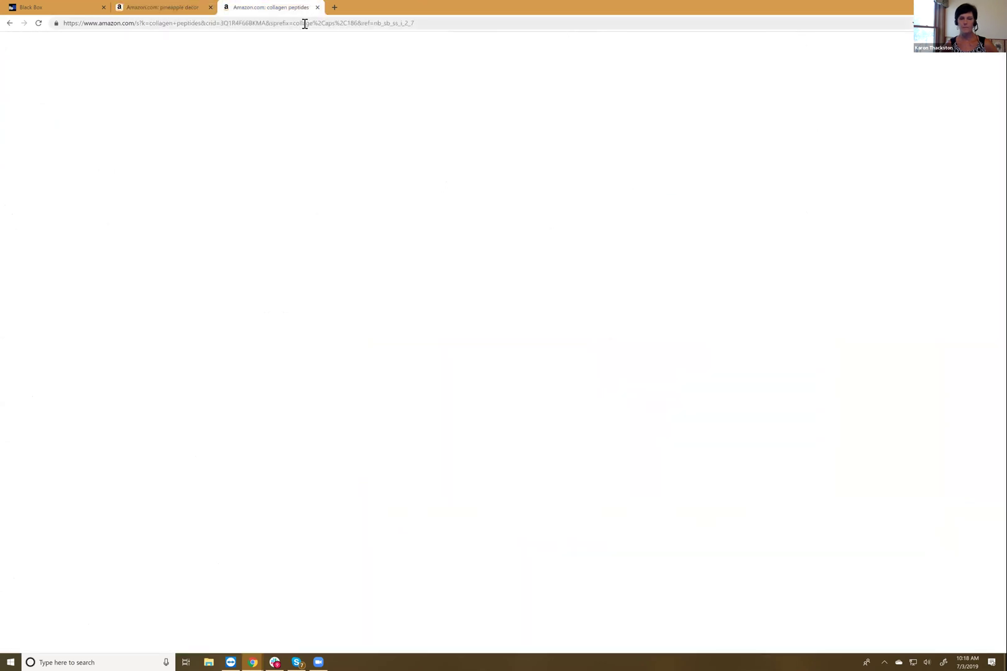
pyautogui.click(304, 24)
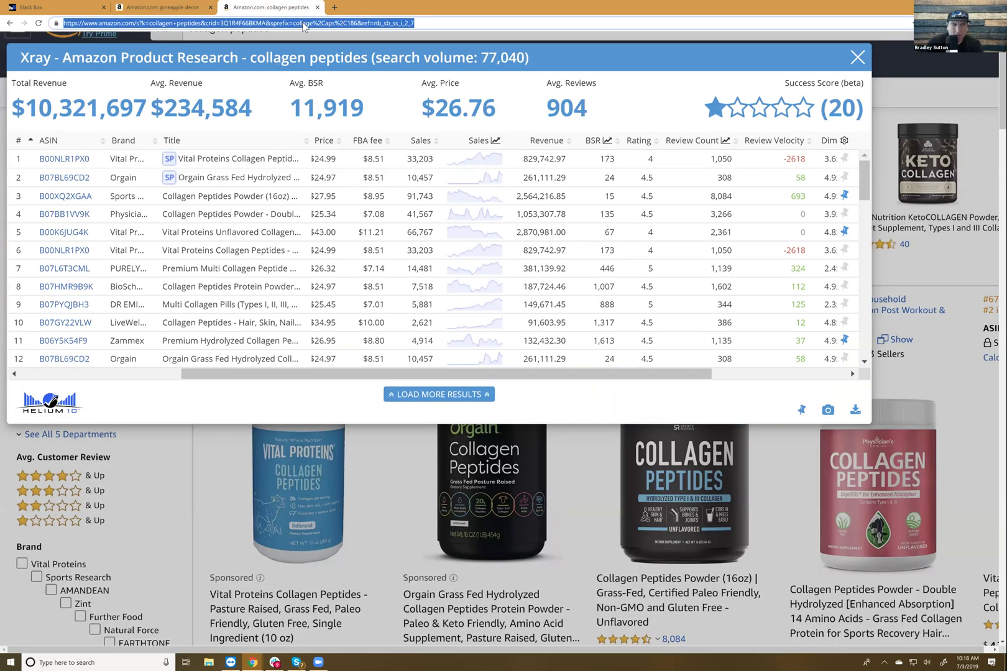
pyautogui.write('alibaba.com')
pyautogui.press('Return')
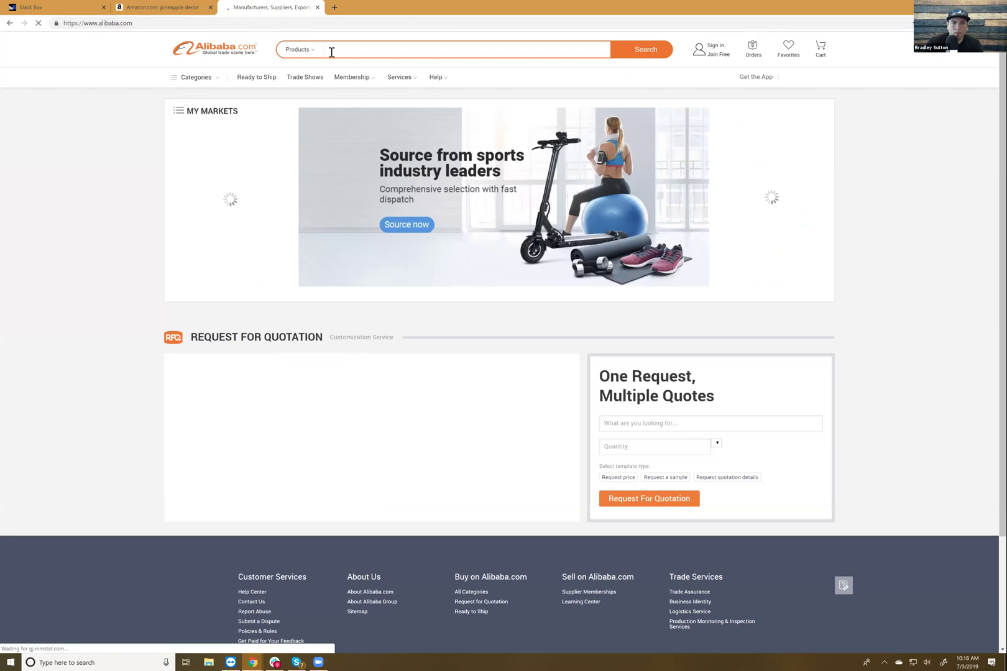
pyautogui.click(363, 49)
pyautogui.write('pine')
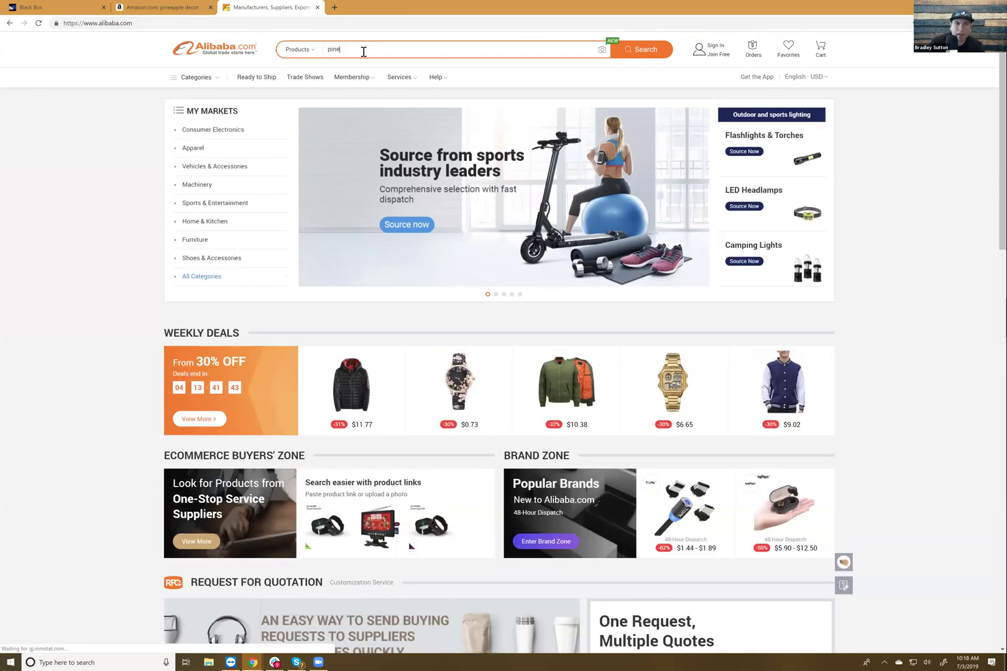
pyautogui.write('apple pictu')
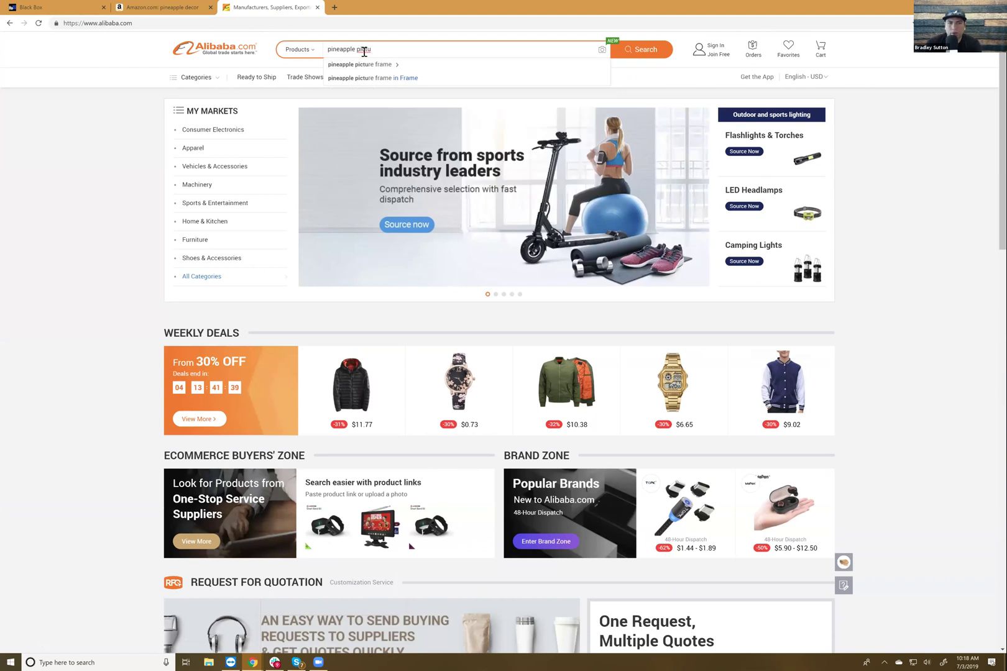
pyautogui.click(385, 64)
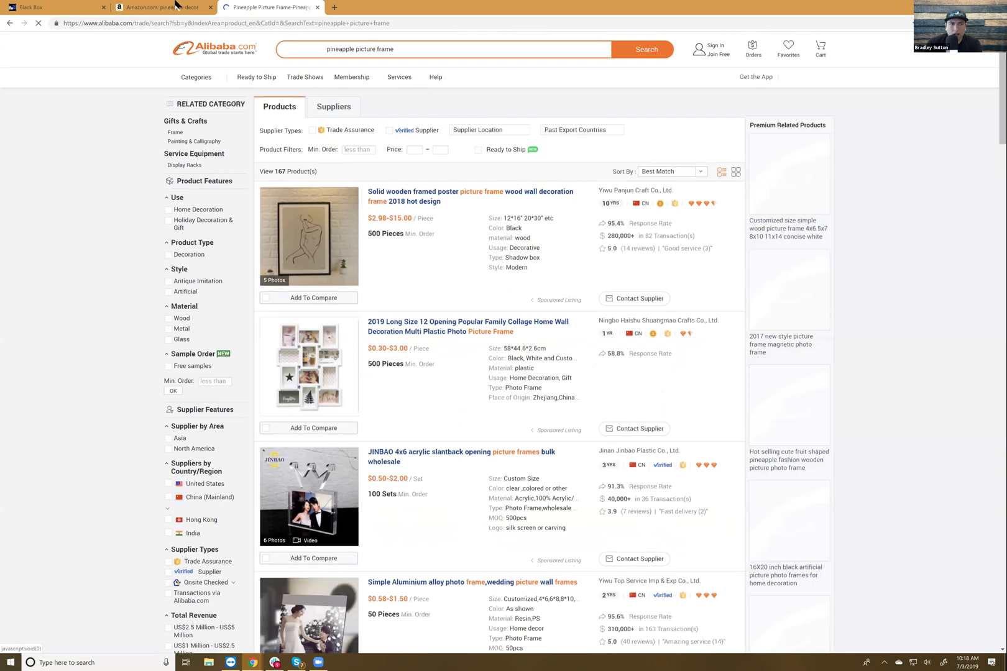
# Look through the Alibaba results for frames resembling Amazon's gold pineapple picture frame, checking unit prices and minimum orders.
pyautogui.scroll(-3, 310, 150)
pyautogui.scroll(-1, 312, 156)
pyautogui.scroll(4, 416, 183)
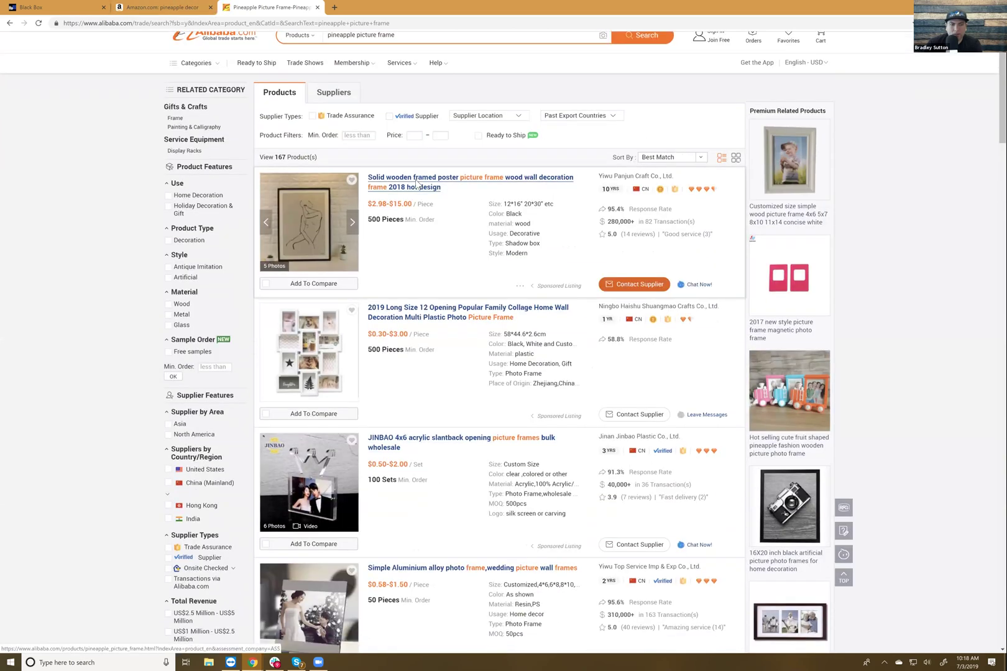
pyautogui.scroll(-11, 417, 185)
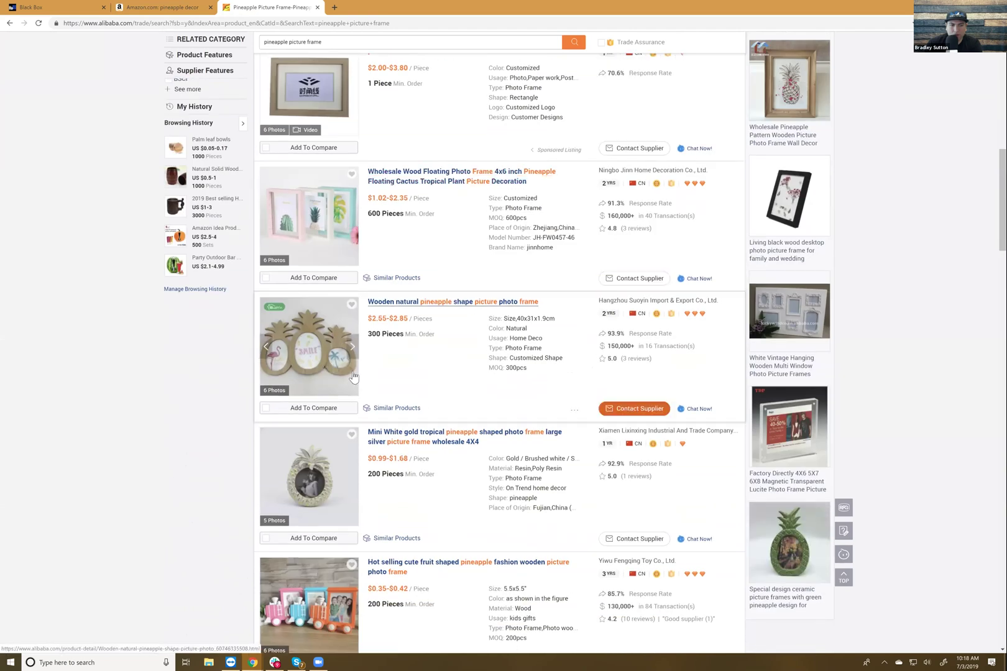
pyautogui.click(169, 8)
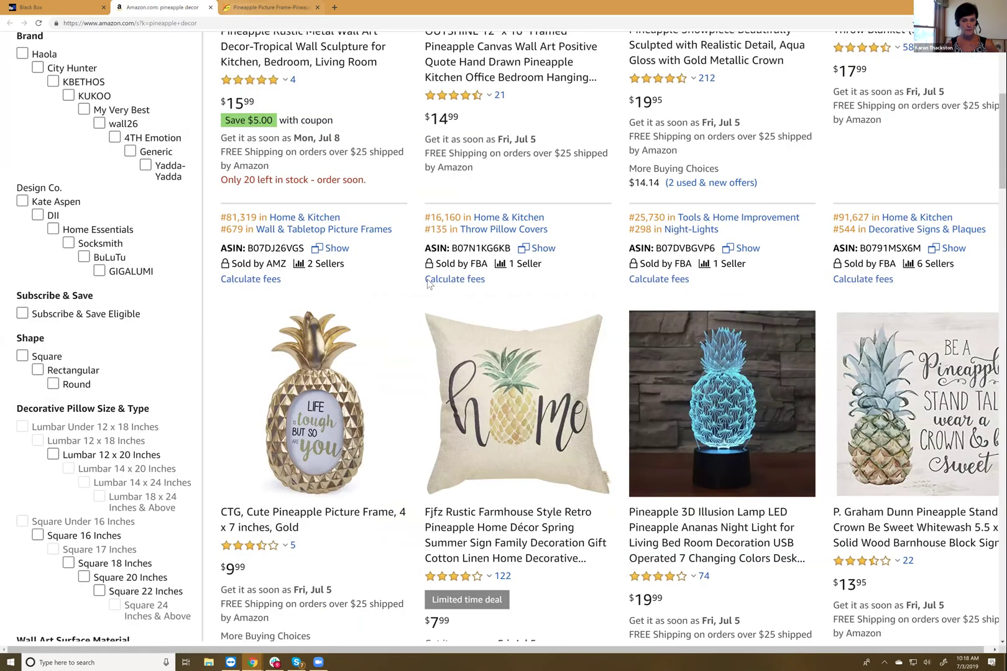
pyautogui.hotkey('ctrl', 'Tab')
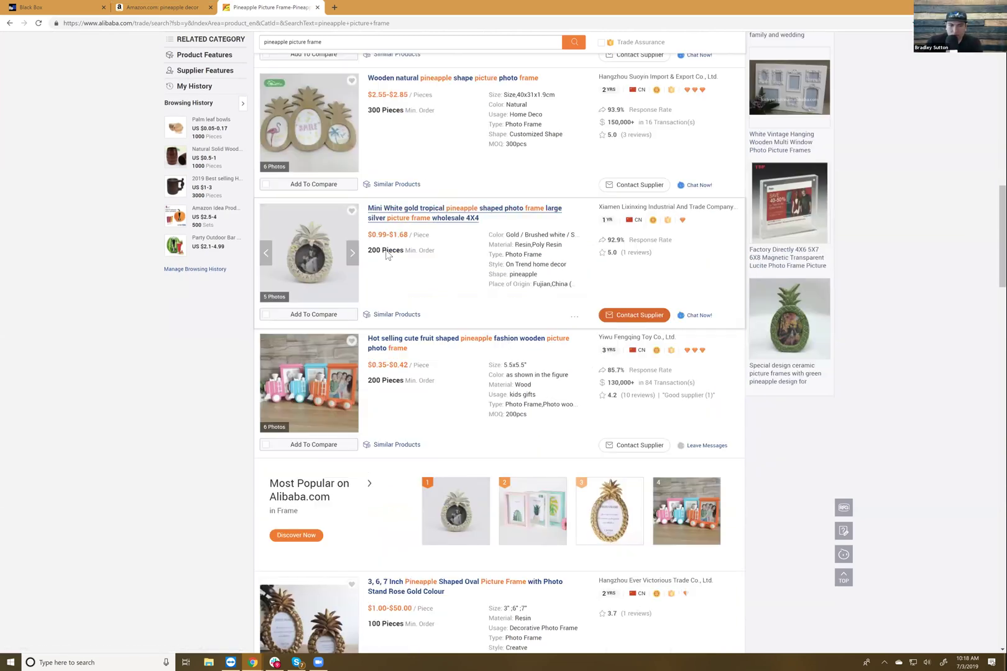
pyautogui.scroll(-3, 386, 254)
pyautogui.scroll(-3, 386, 255)
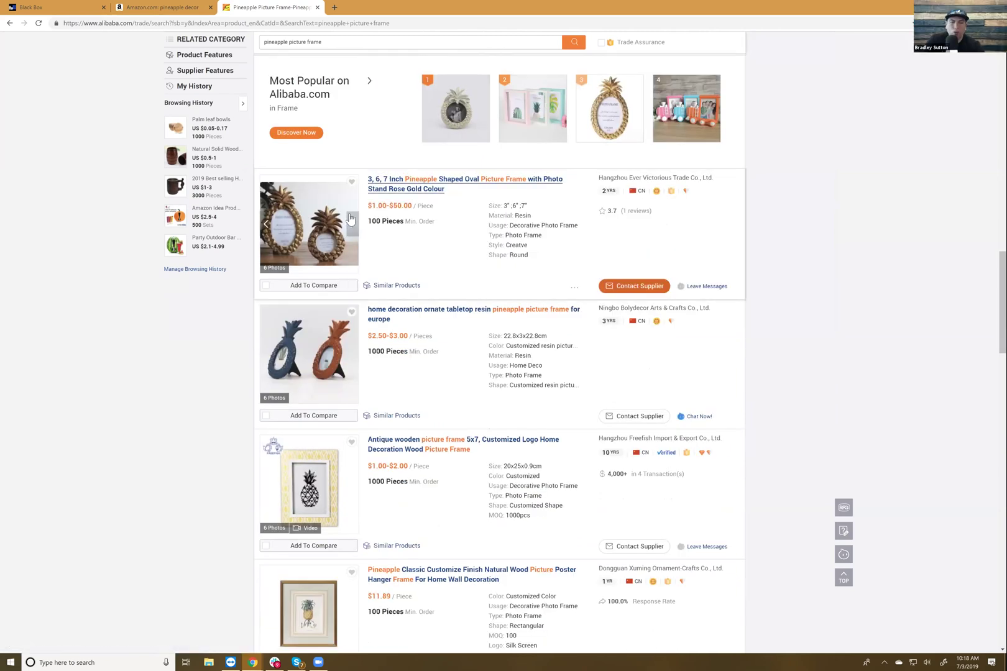
# Enlarge the Alibaba listing for the 3, 6, 7 inch pineapple shaped oval picture frame to inspect its photo and pricing.
pyautogui.hotkey('ctrl', '+')
pyautogui.hotkey('ctrl', '+')
pyautogui.hotkey('ctrl', '+')
pyautogui.hotkey('ctrl', '+')
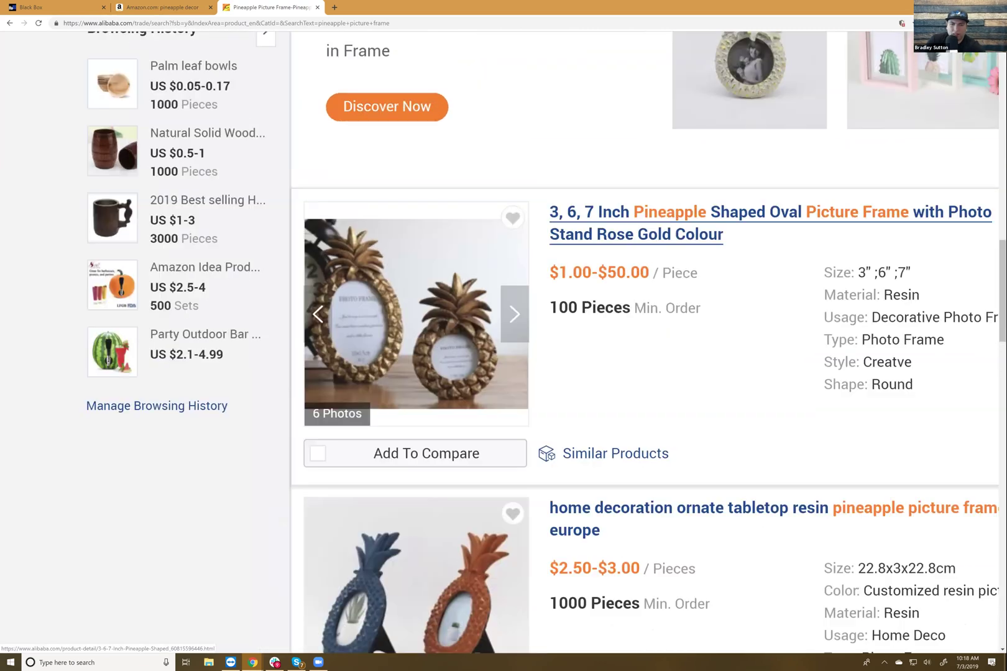
pyautogui.moveTo(360, 165)
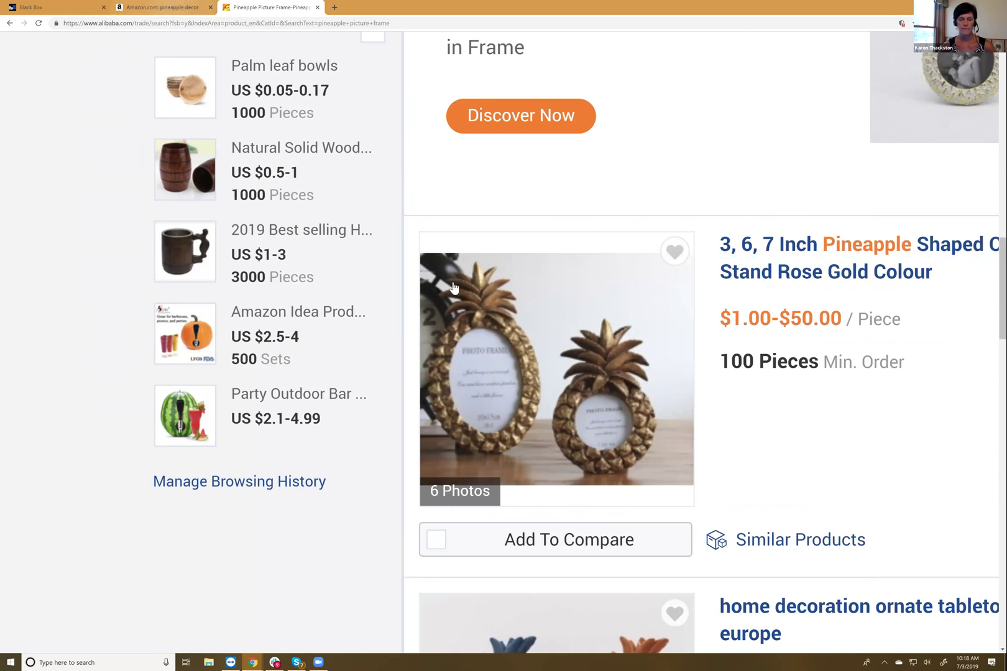
# Return to the pineapple decor Amazon results to compare the gold frame listing and review the surrounding products.
pyautogui.hotkey('ctrl', 'shift', 'Tab')
pyautogui.scroll(-2, 310, 353)
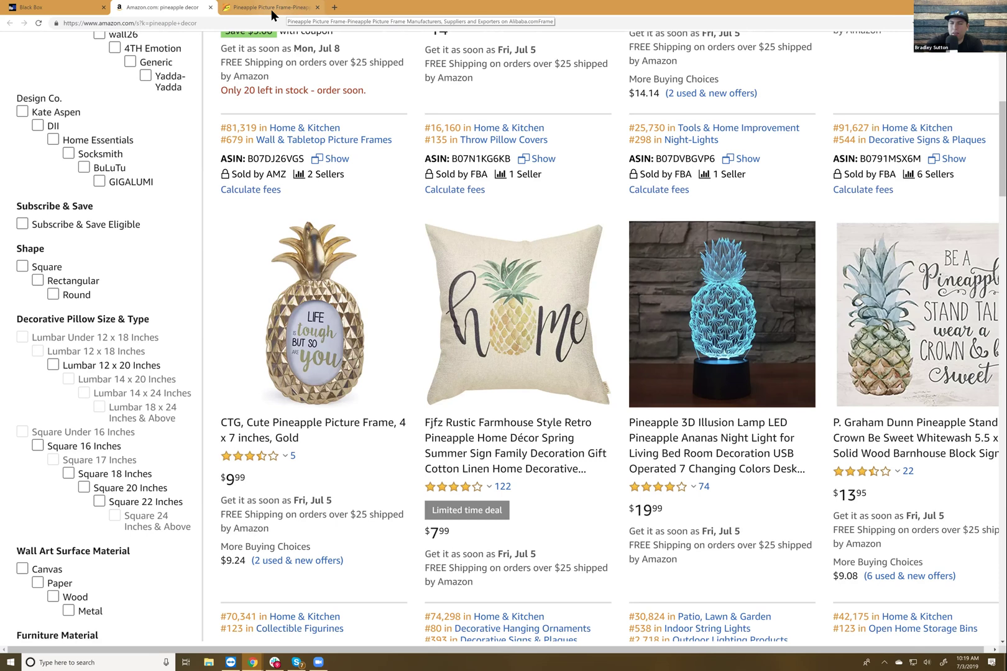
pyautogui.hotkey('ctrl', '-')
pyautogui.hotkey('ctrl', '-')
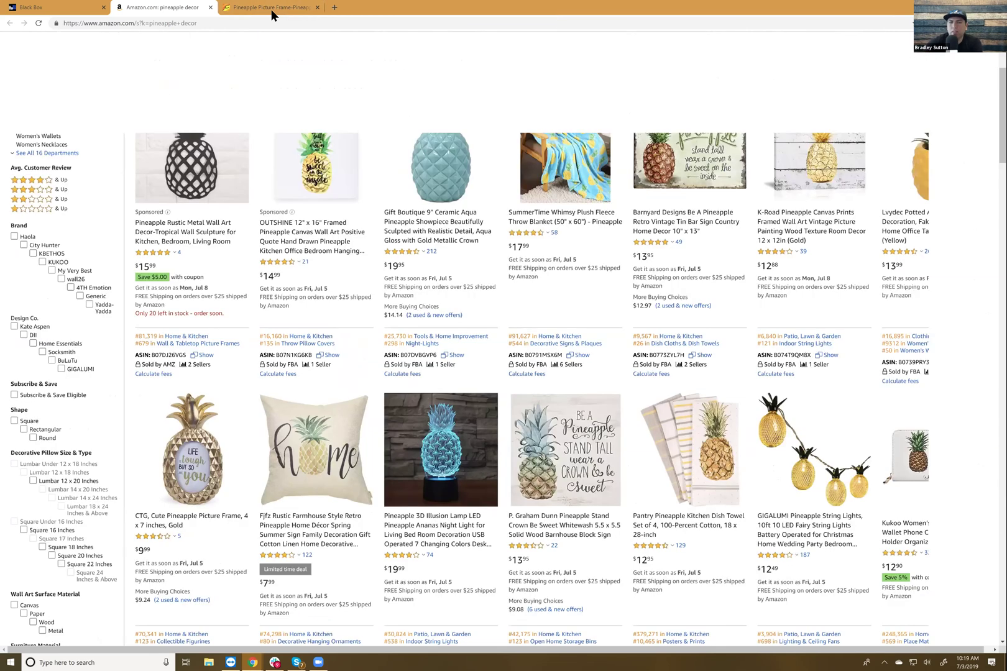
pyautogui.scroll(3, 271, 9)
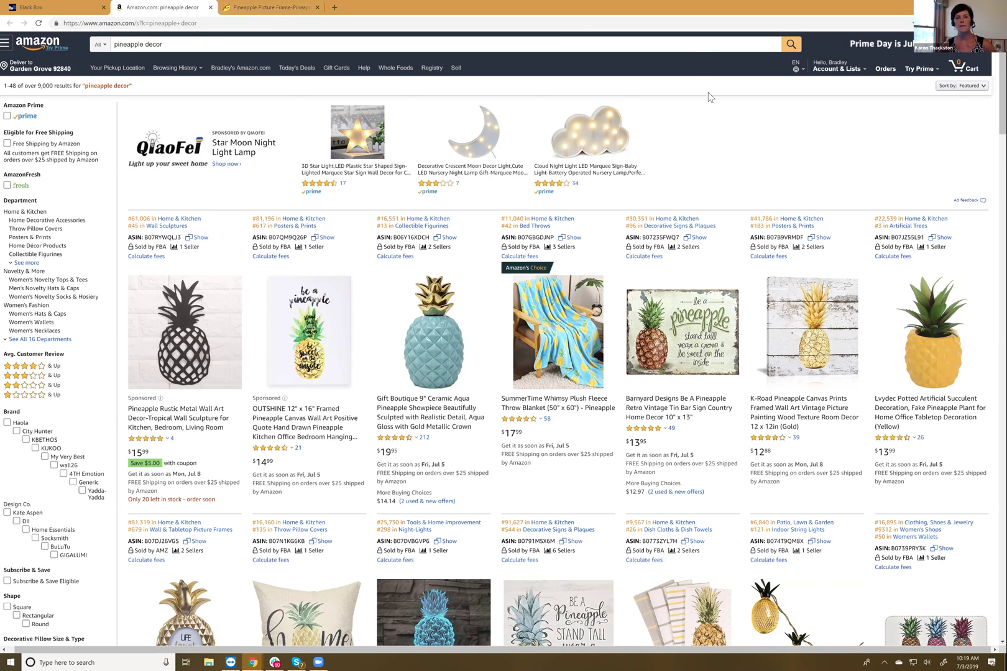
pyautogui.scroll(-1, 712, 99)
pyautogui.scroll(-1, 714, 99)
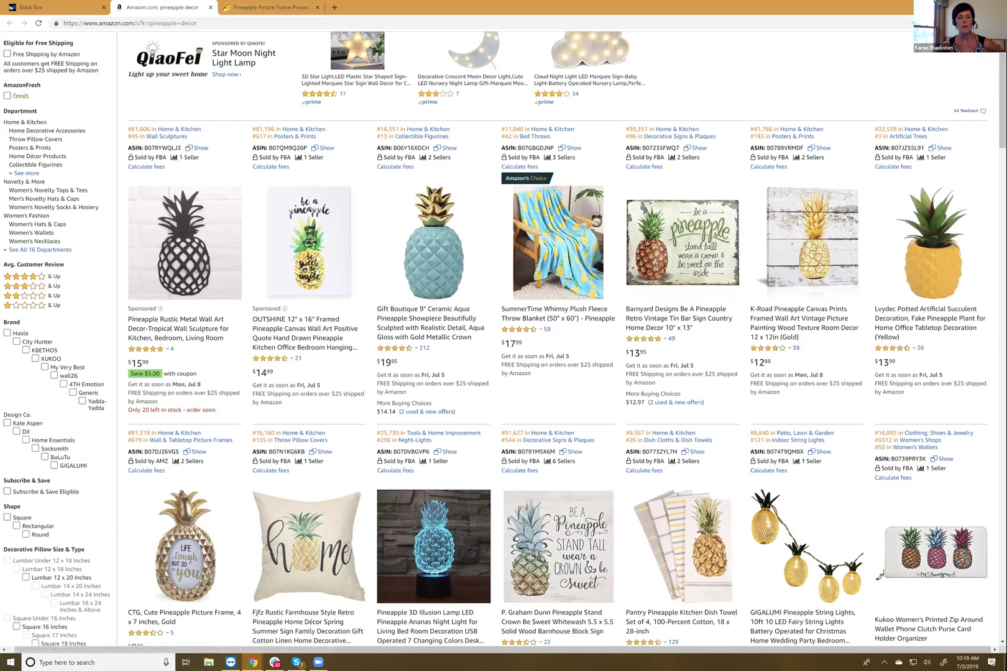